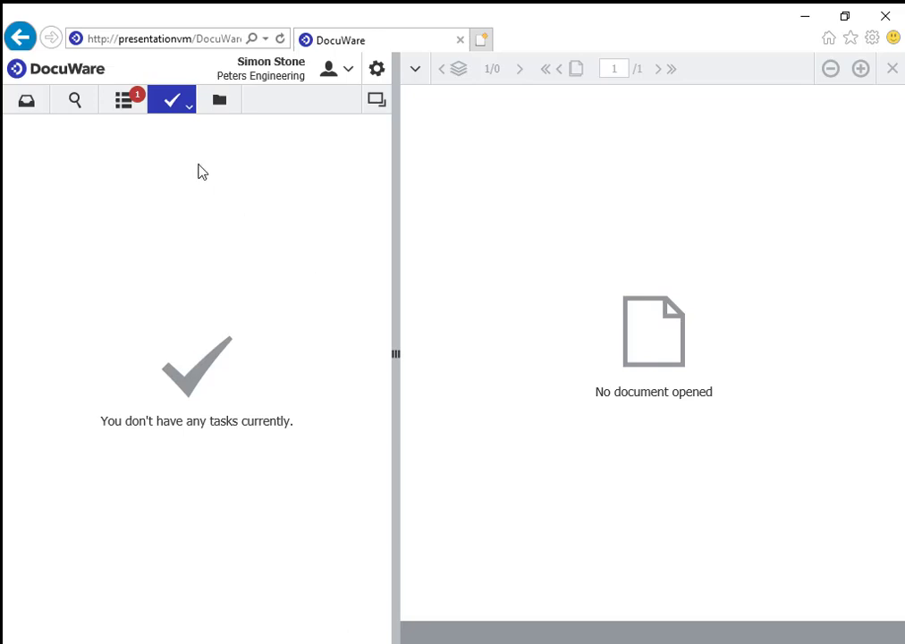
Open the empty Resume Inbox tray in DocuWare.
left_click(125, 102)
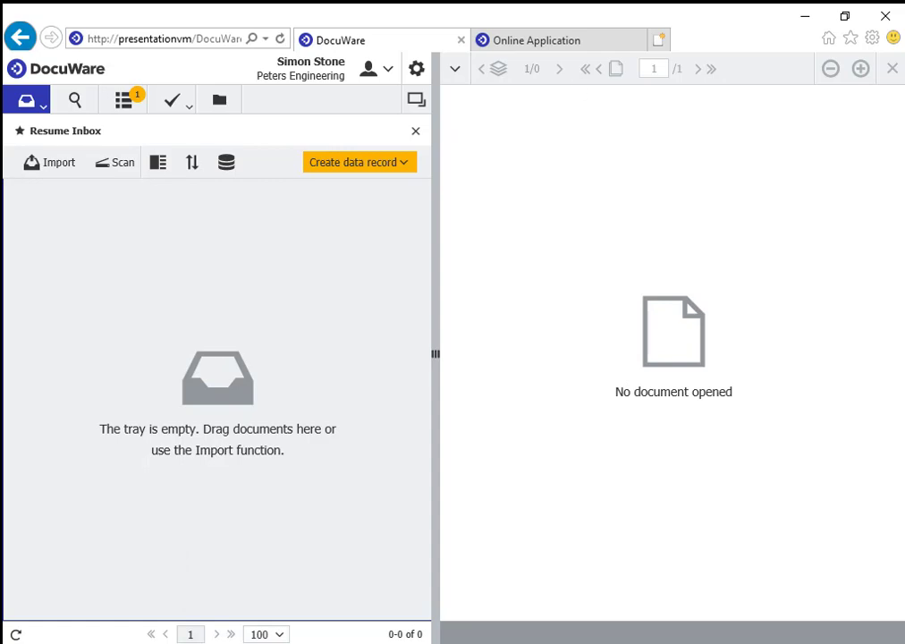
Review the filled Sales Engineer Online Application down to its 49.2KB resume attachment.
left_click(554, 41)
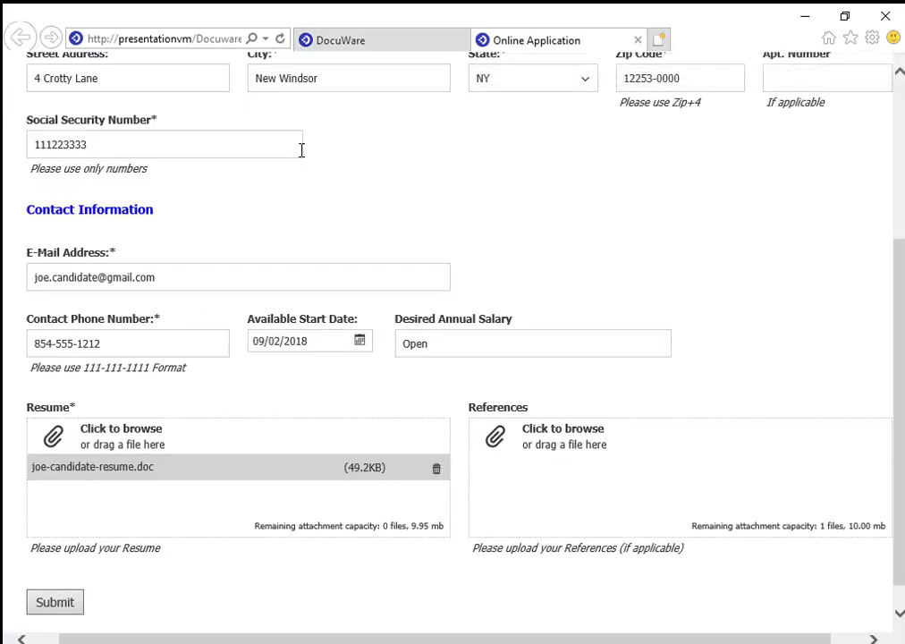
scroll(300, 157, "up", 3)
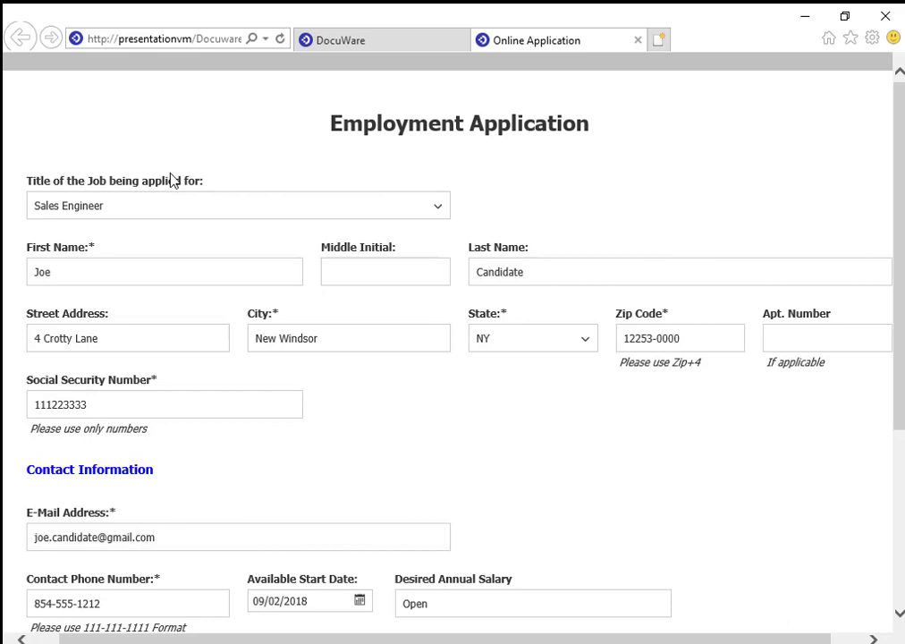
scroll(204, 204, "down", 1)
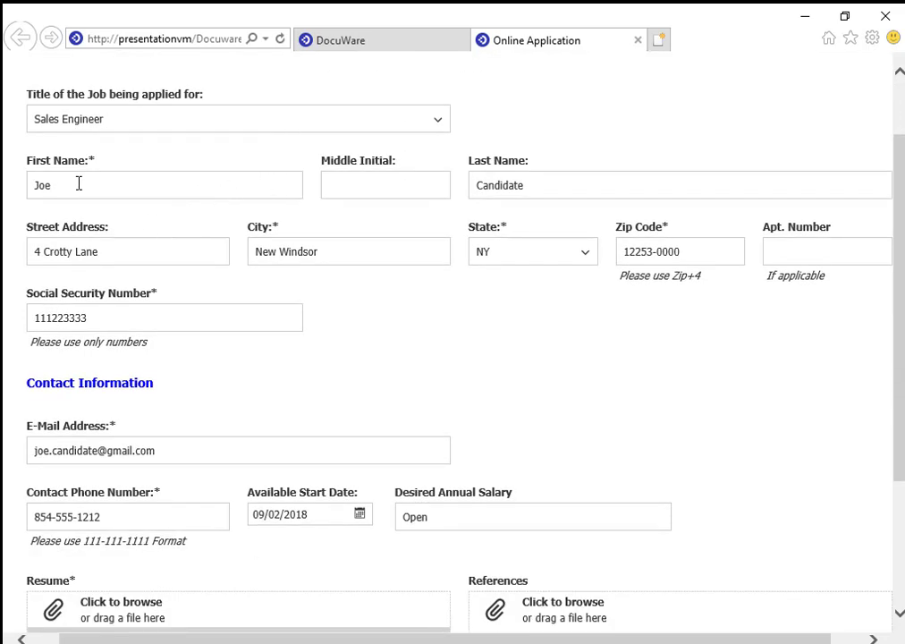
scroll(330, 305, "down", 1)
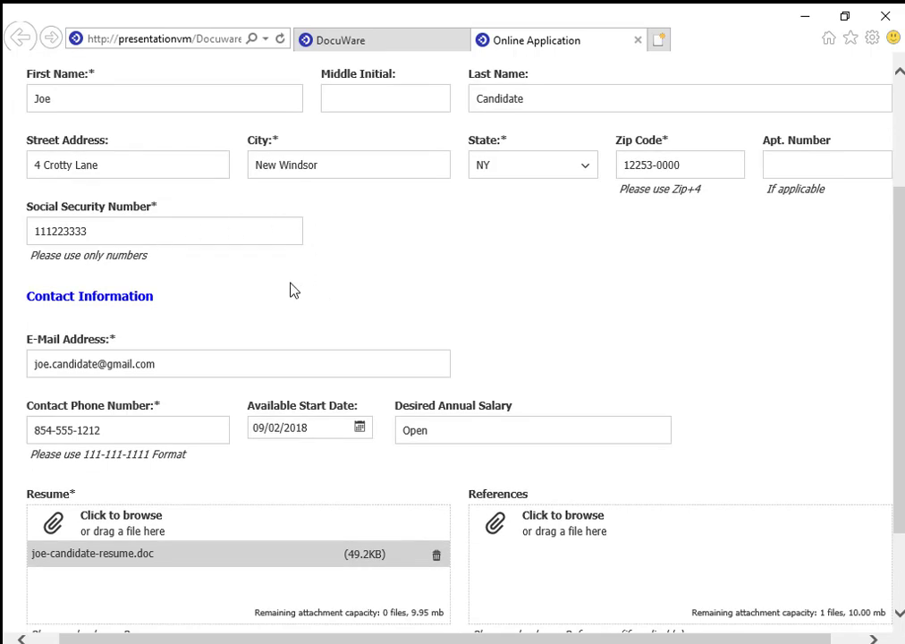
scroll(292, 290, "down", 2)
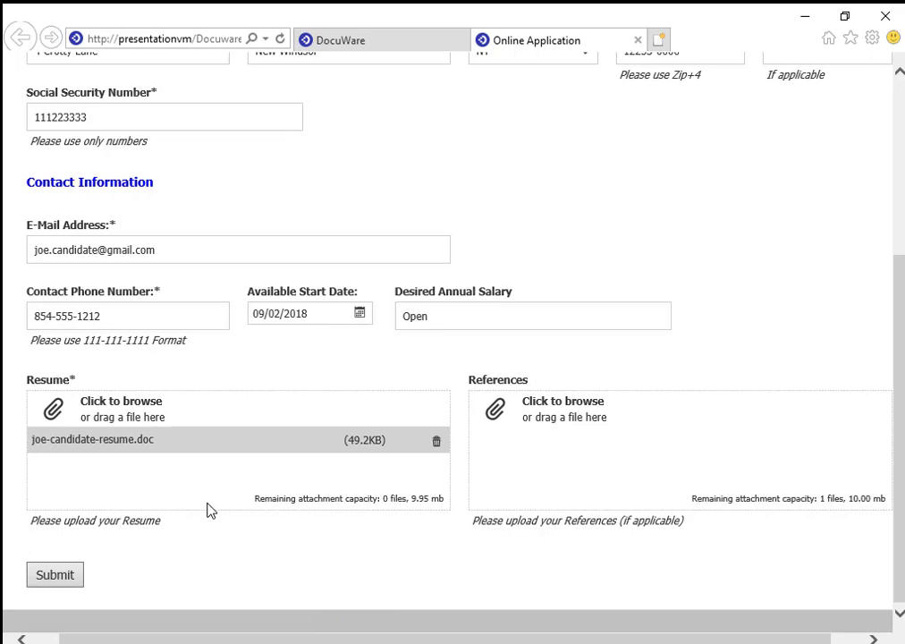
Submit the Sales Engineer application, then accept and confirm its New Application Review task.
left_click(56, 581)
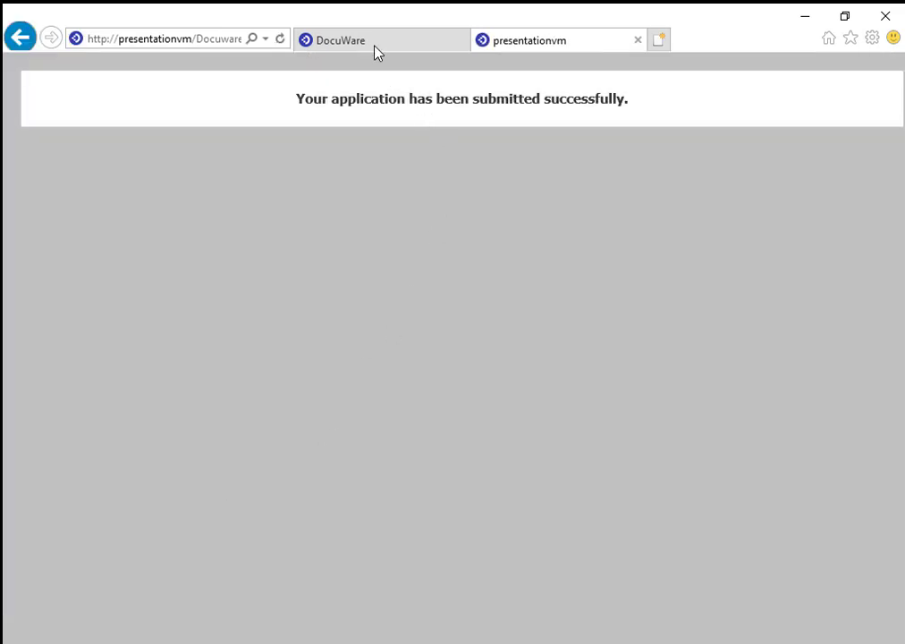
left_click(375, 46)
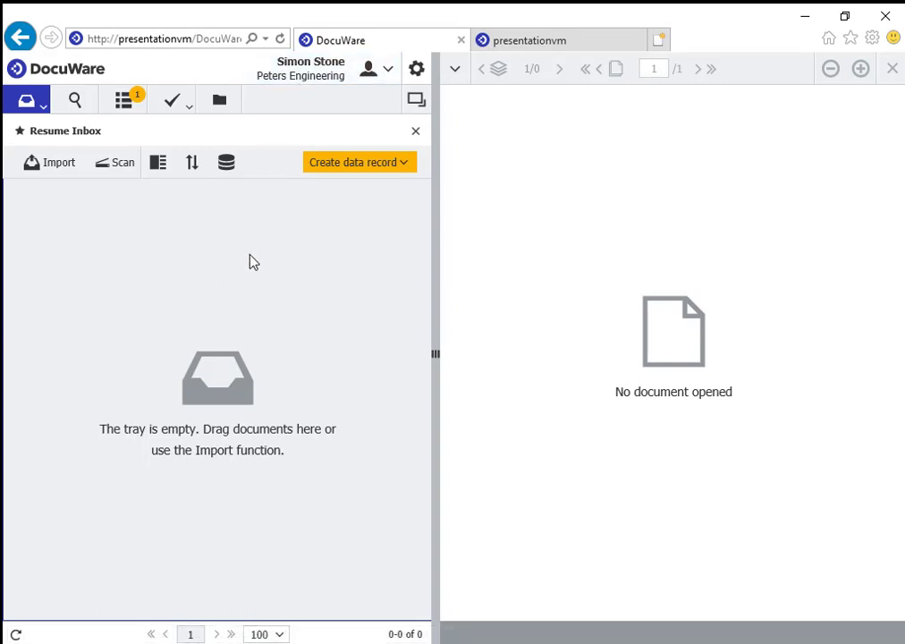
left_click(182, 108)
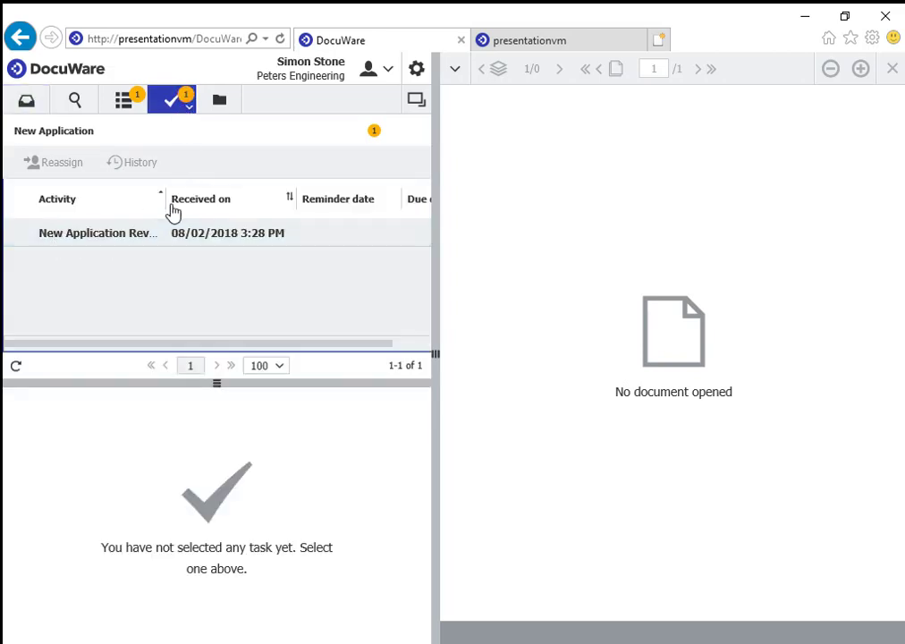
left_click_drag(162, 204, 248, 204)
left_click(146, 235)
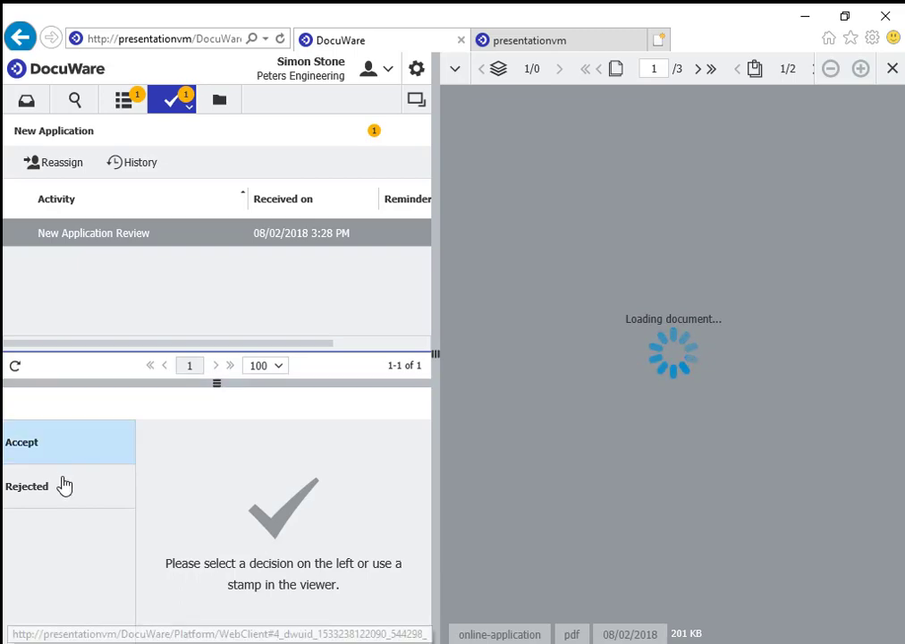
left_click(70, 483)
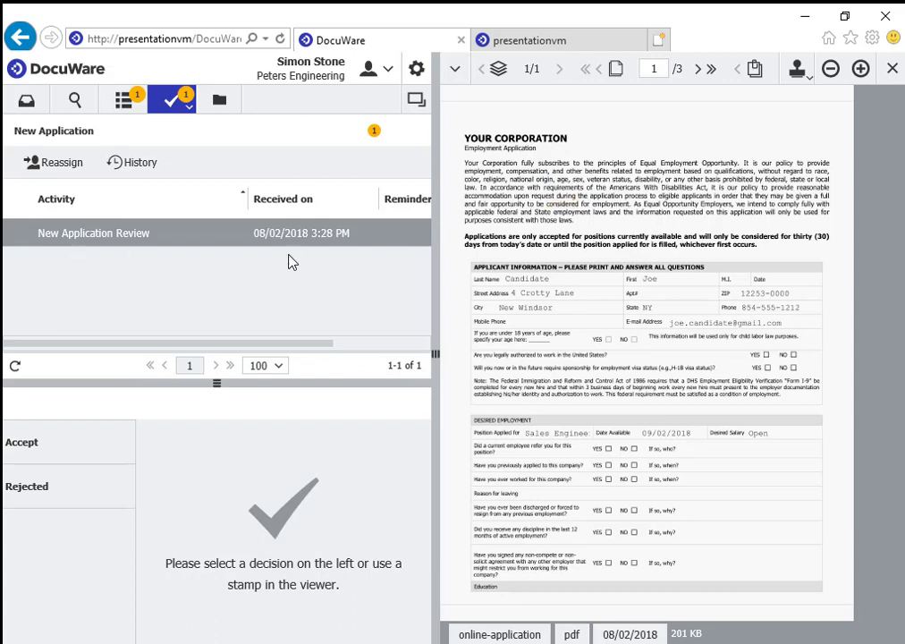
left_click(62, 441)
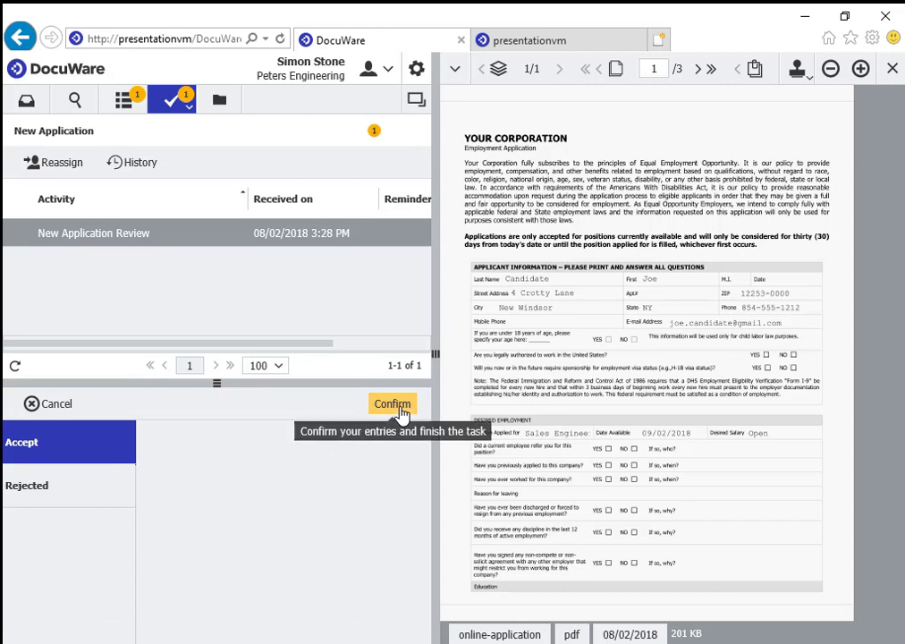
left_click(399, 411)
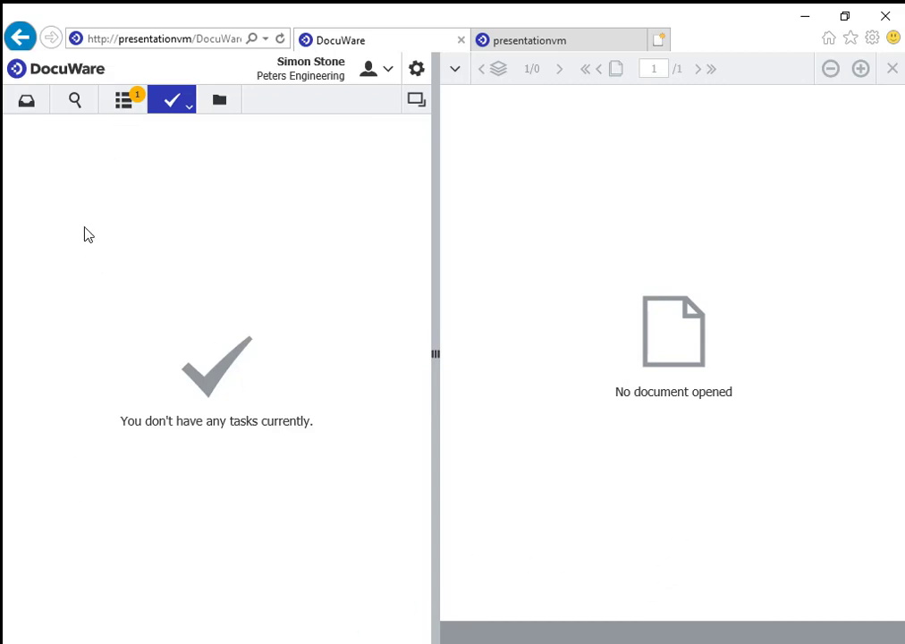
Drag joe-candidate-resume from the Desktop folder into the DocuWare Resume Inbox tray.
left_click(20, 97)
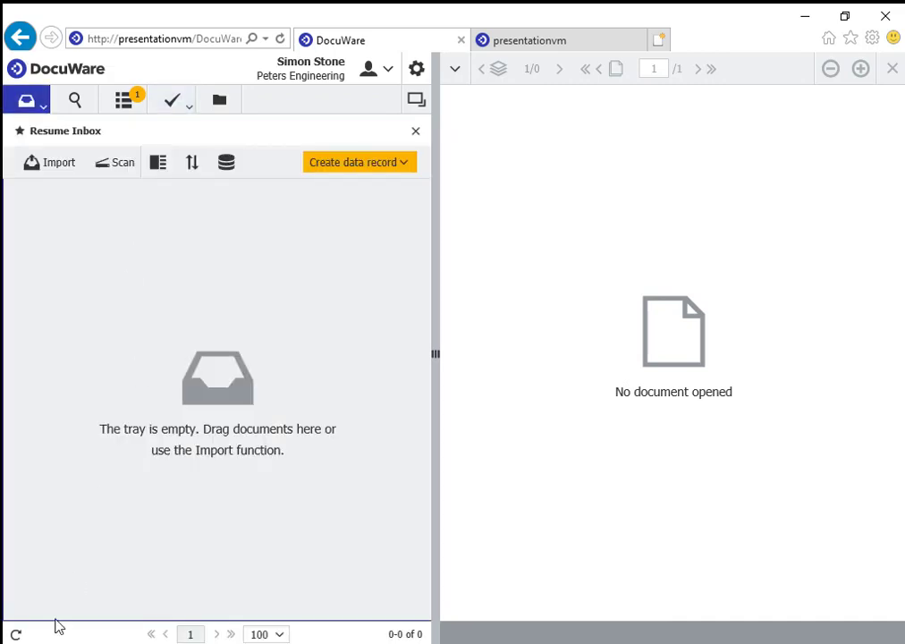
key("super+e")
left_click(879, 86)
key("super+e")
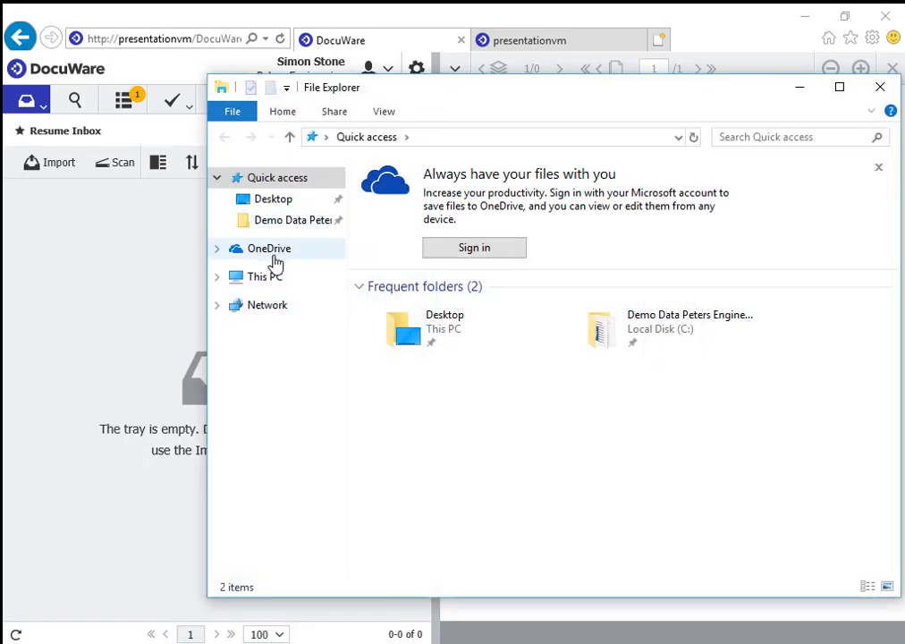
left_click(279, 201)
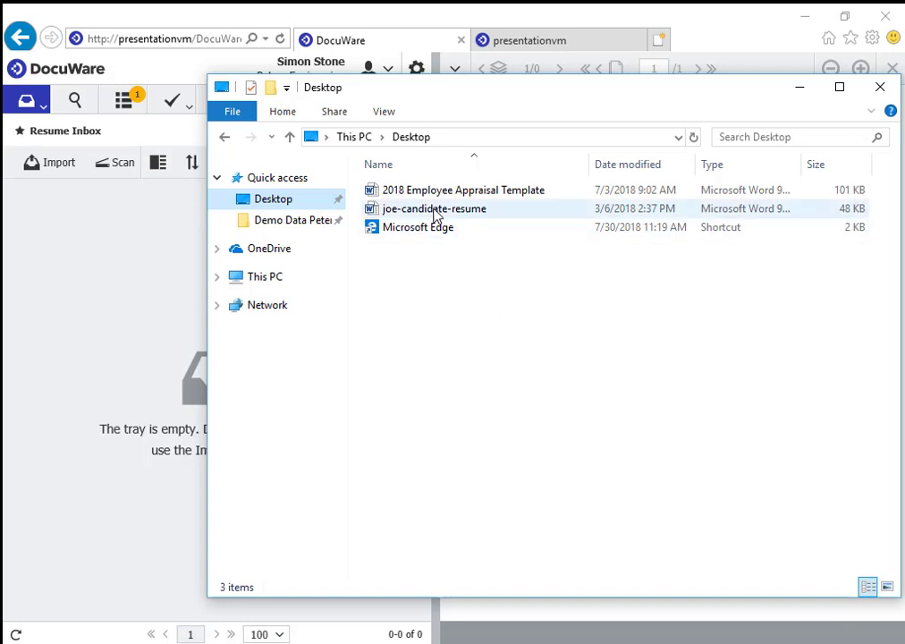
left_click_drag(433, 209, 119, 299)
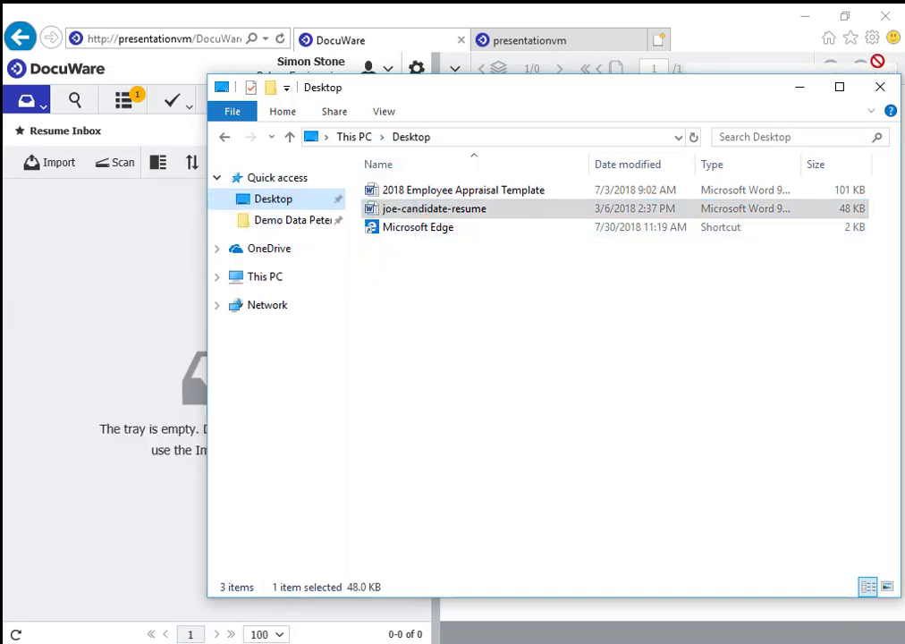
left_click(801, 88)
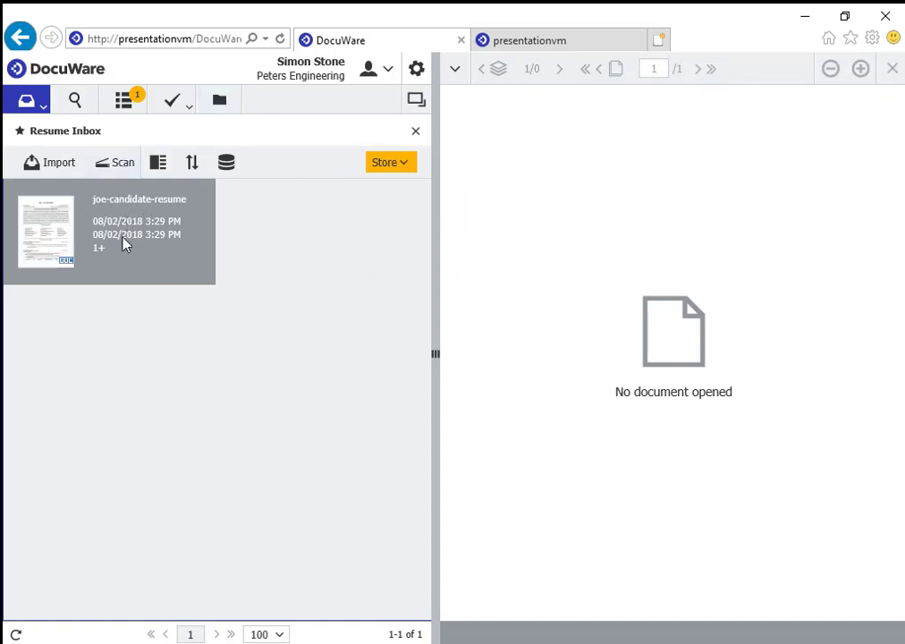
Store the resume to Employee Files with the department set to Finance.
left_click(404, 164)
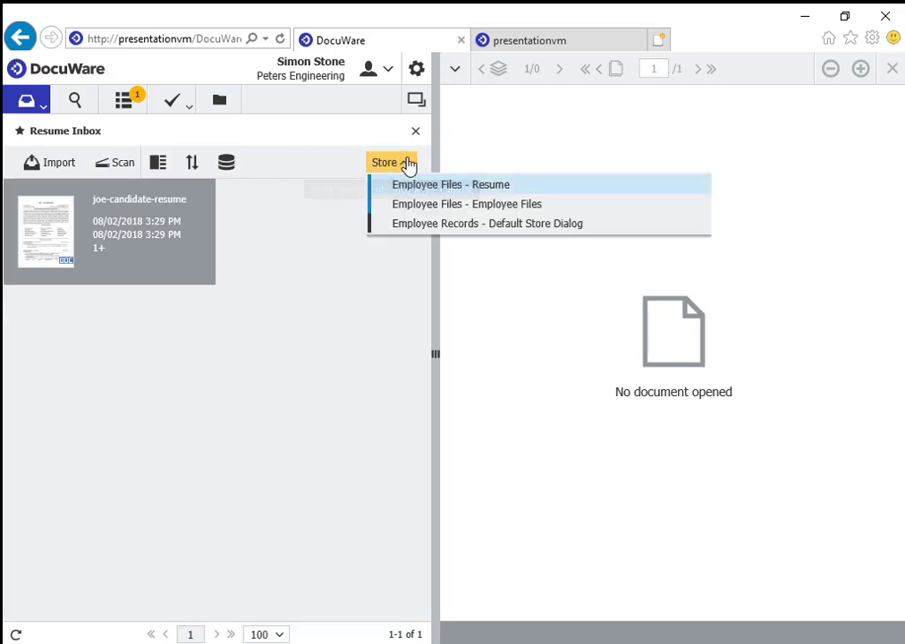
left_click(487, 188)
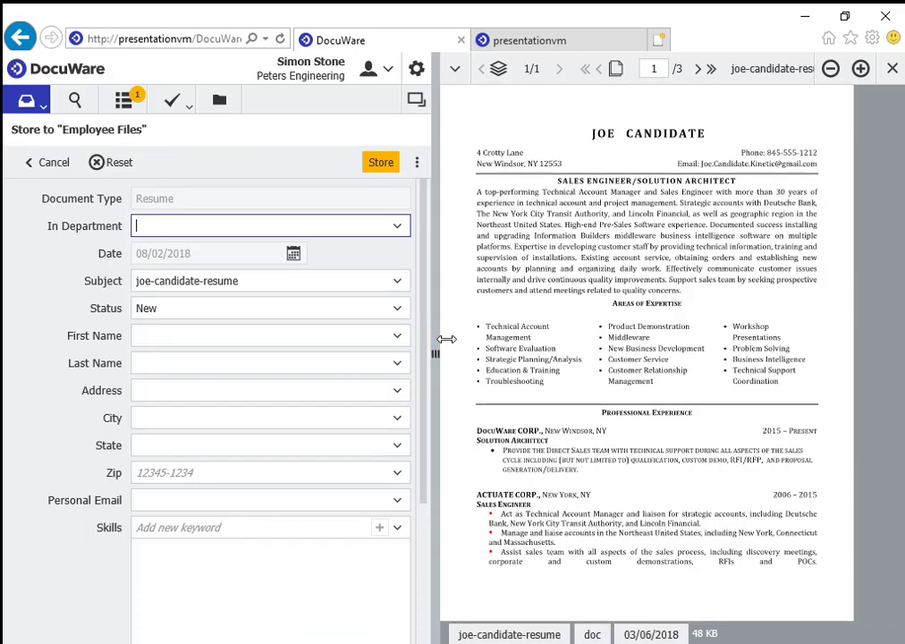
left_click(399, 228)
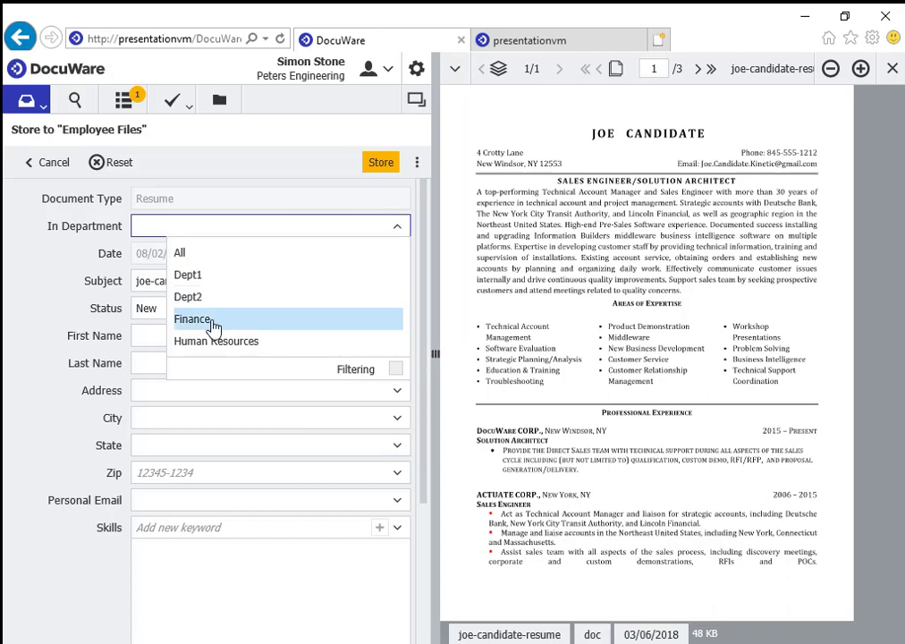
left_click(218, 321)
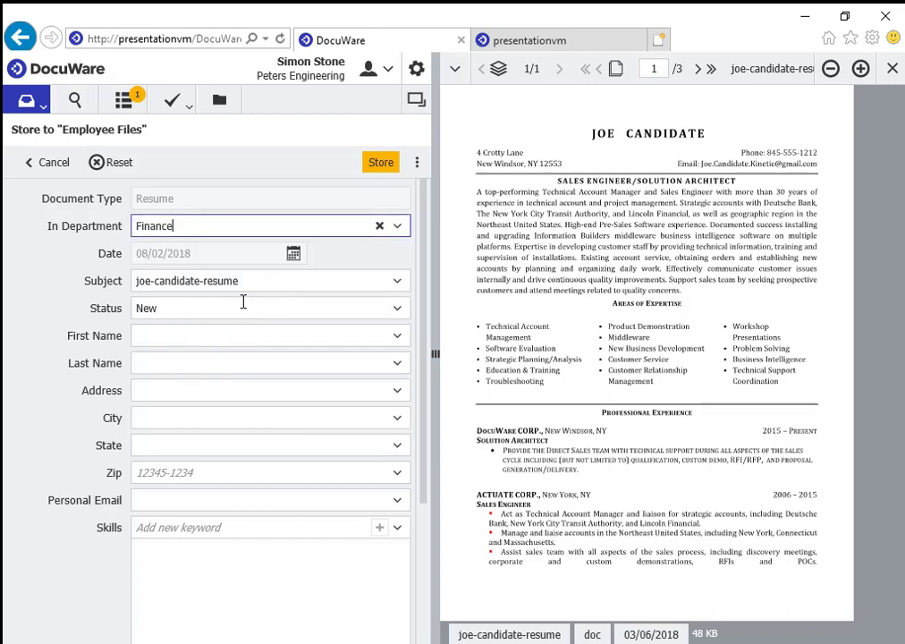
scroll(242, 302, "down", 1)
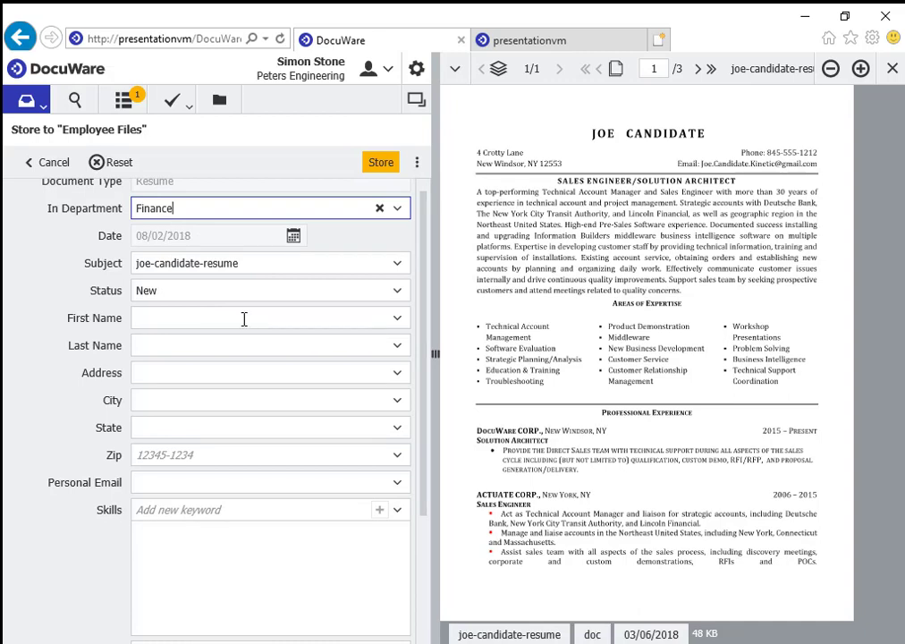
Fill the candidate's name, address, city, state and ZIP+4 code from the resume.
left_click(246, 318)
left_click(602, 133)
left_click(663, 134)
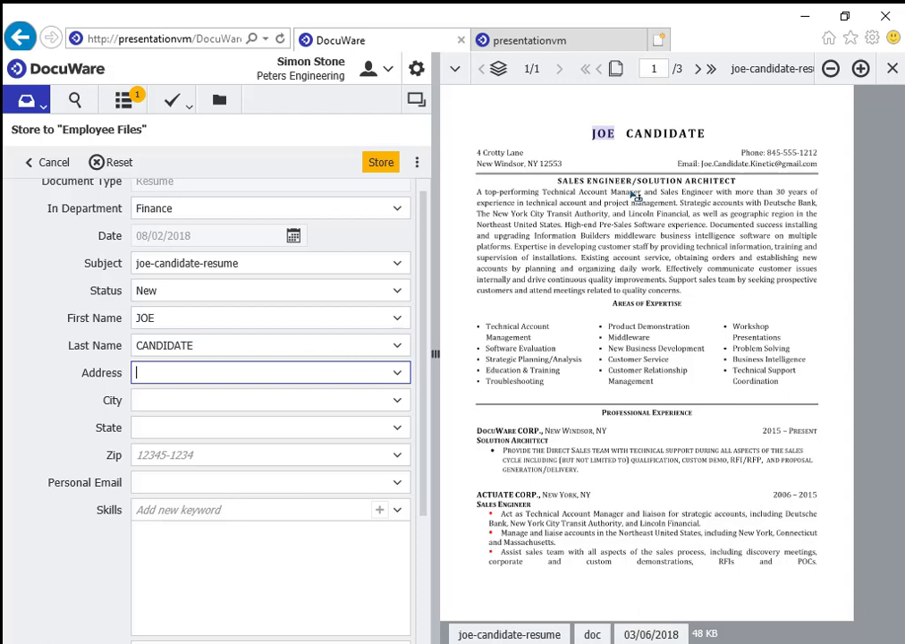
left_click(508, 154)
left_click(501, 165)
left_click(531, 165)
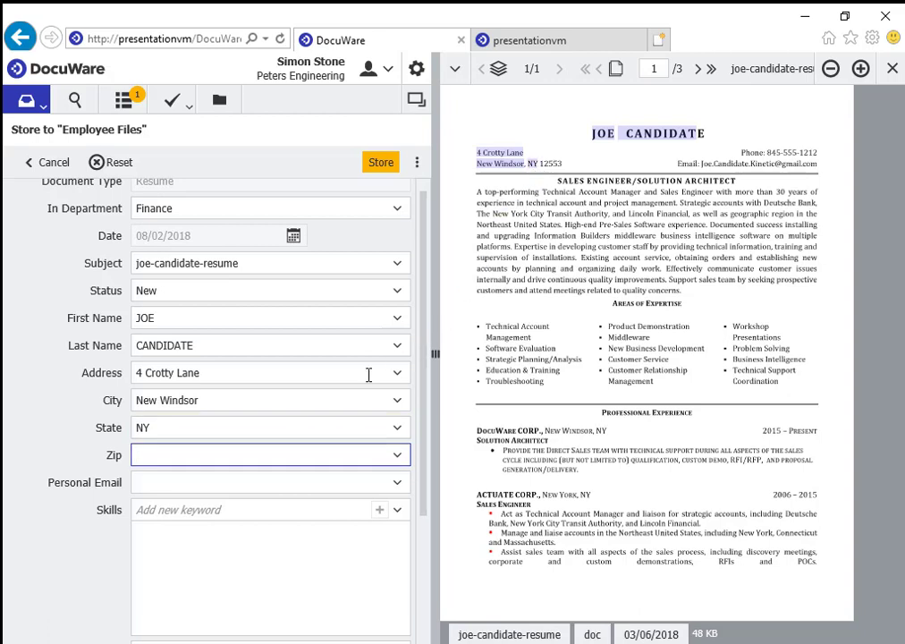
left_click(549, 164)
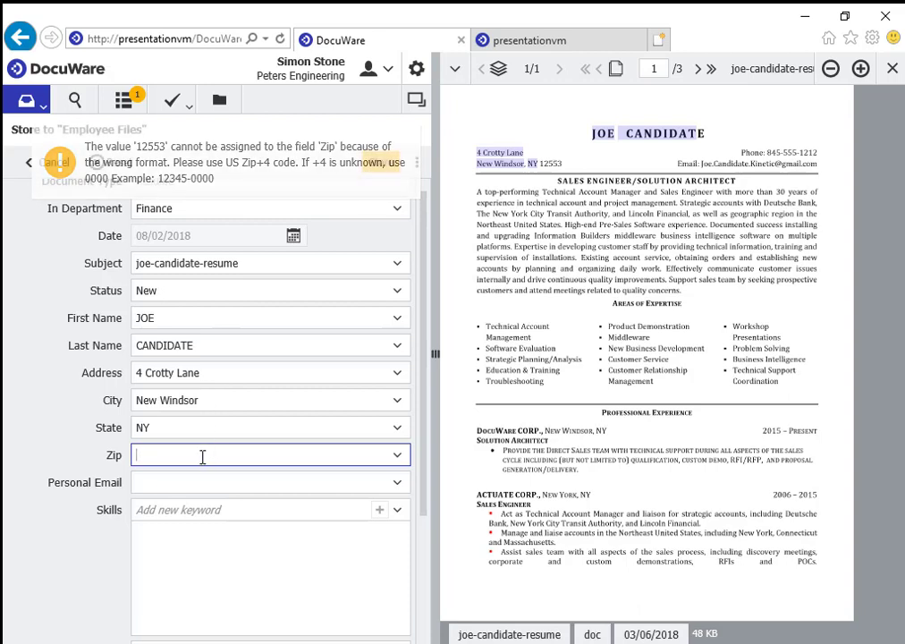
type("12")
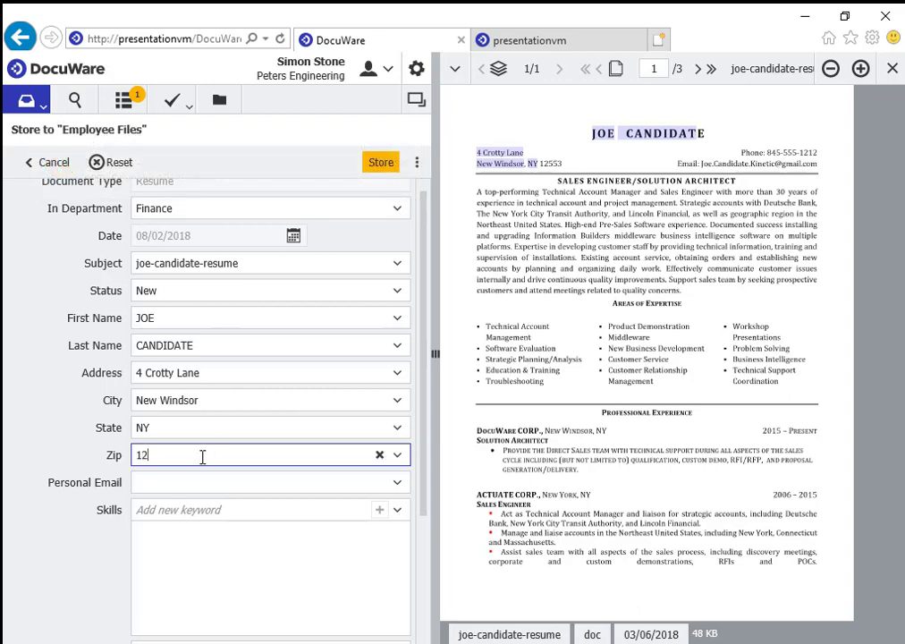
type("553-000")
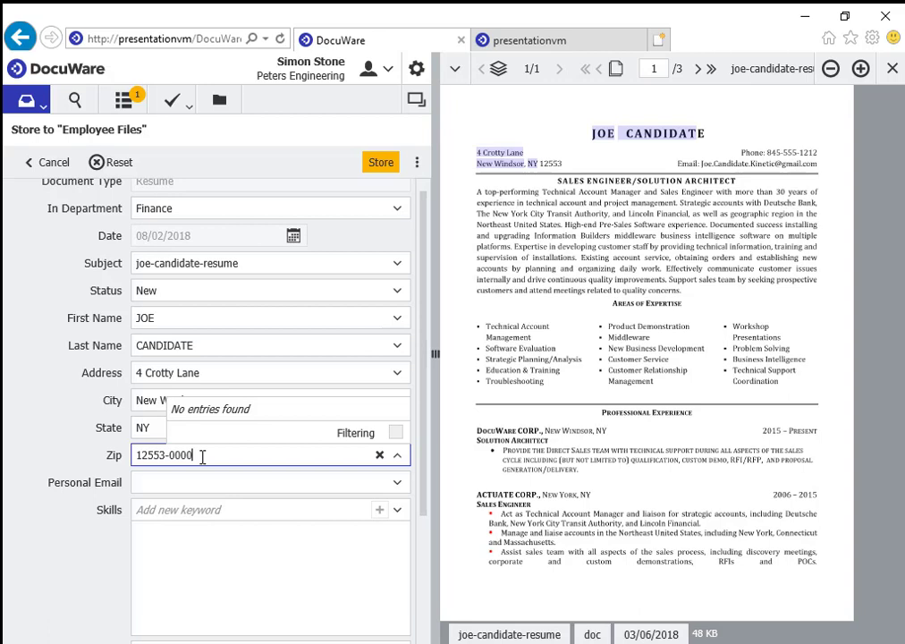
type("0")
Enter the candidate's personal e-mail address from the suggestion list.
left_click(240, 484)
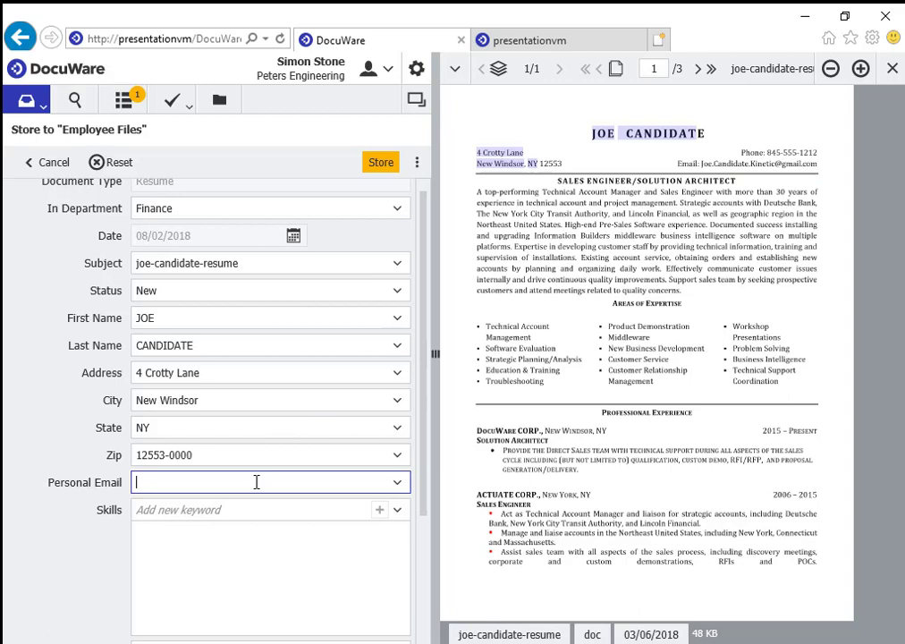
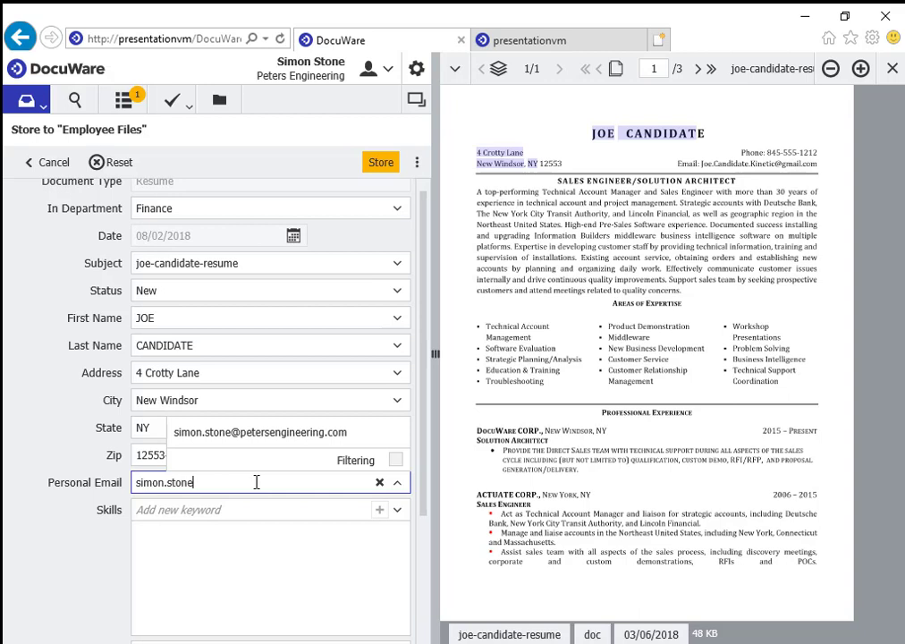
left_click(329, 435)
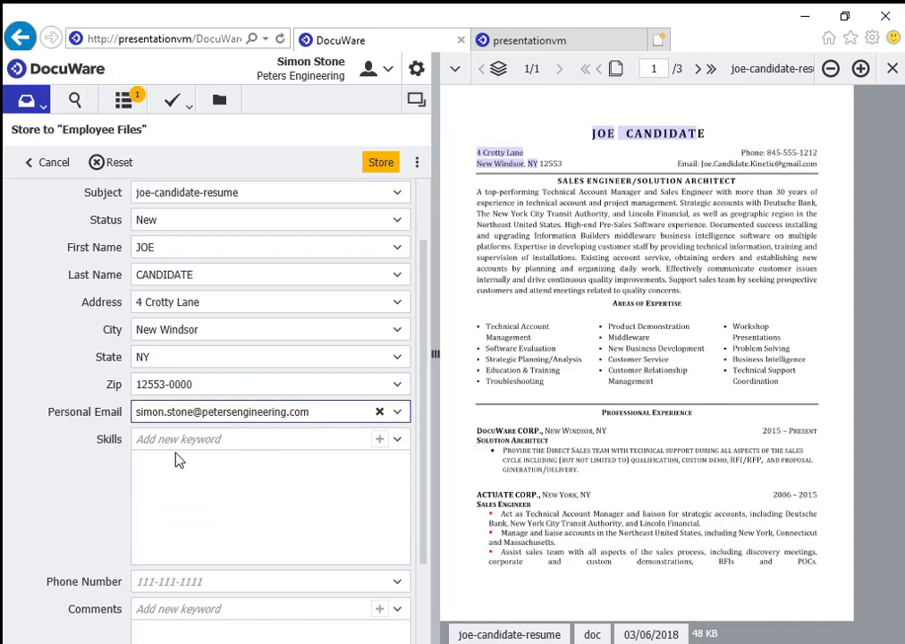
Add Technical Account Management, Education & Training and Workshop Presentations as skills.
left_click(186, 438)
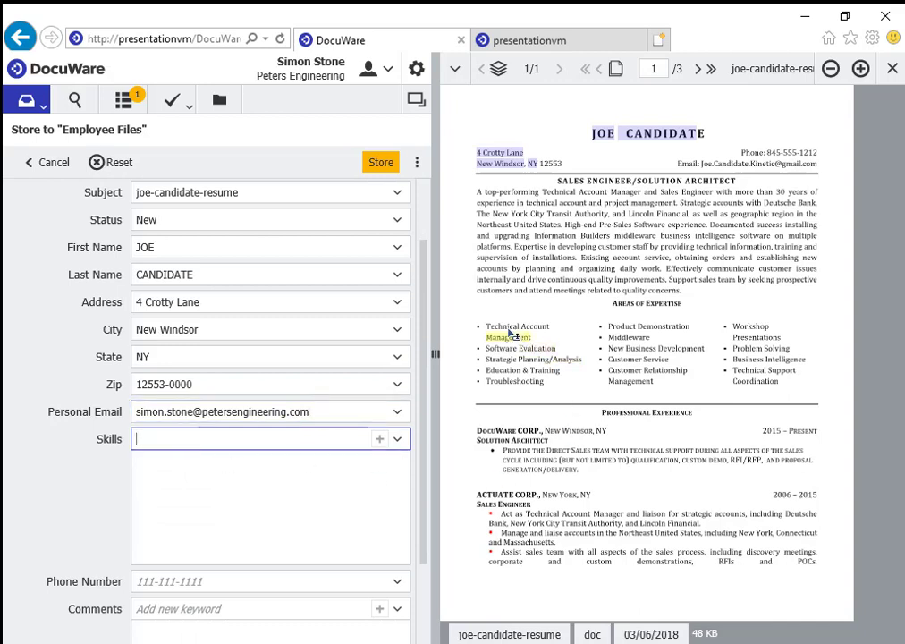
left_click_drag(486, 326, 540, 340)
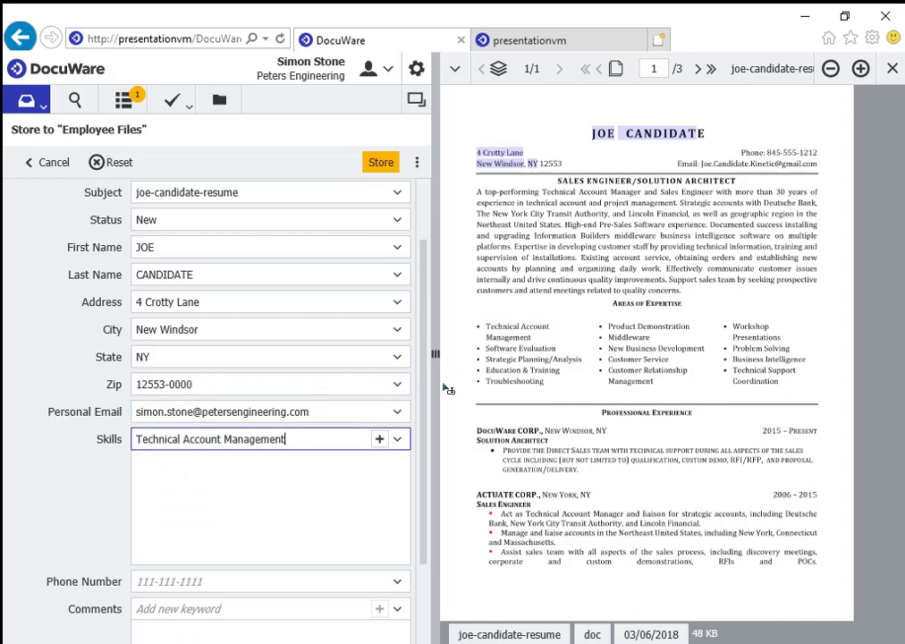
left_click(380, 438)
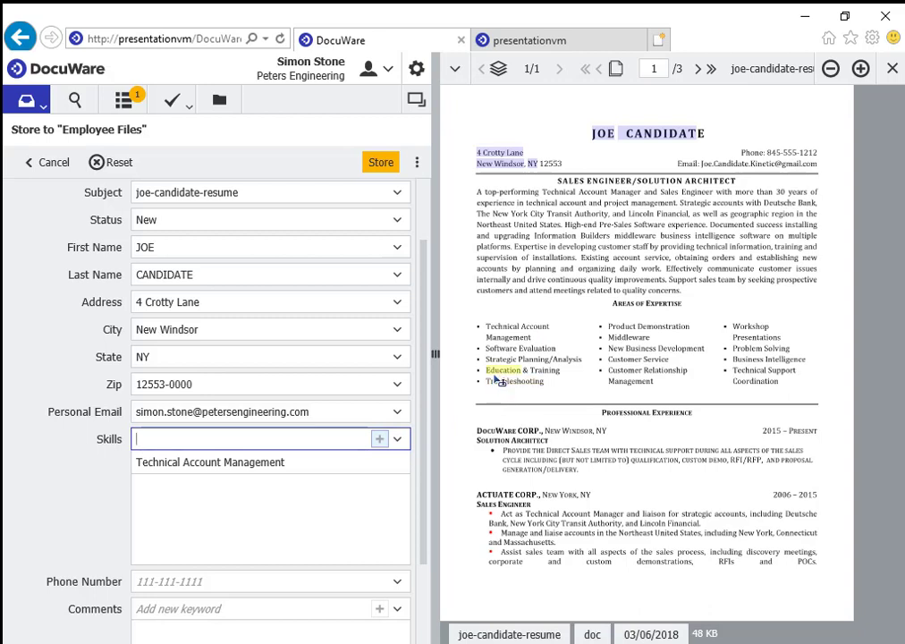
left_click_drag(486, 369, 550, 381)
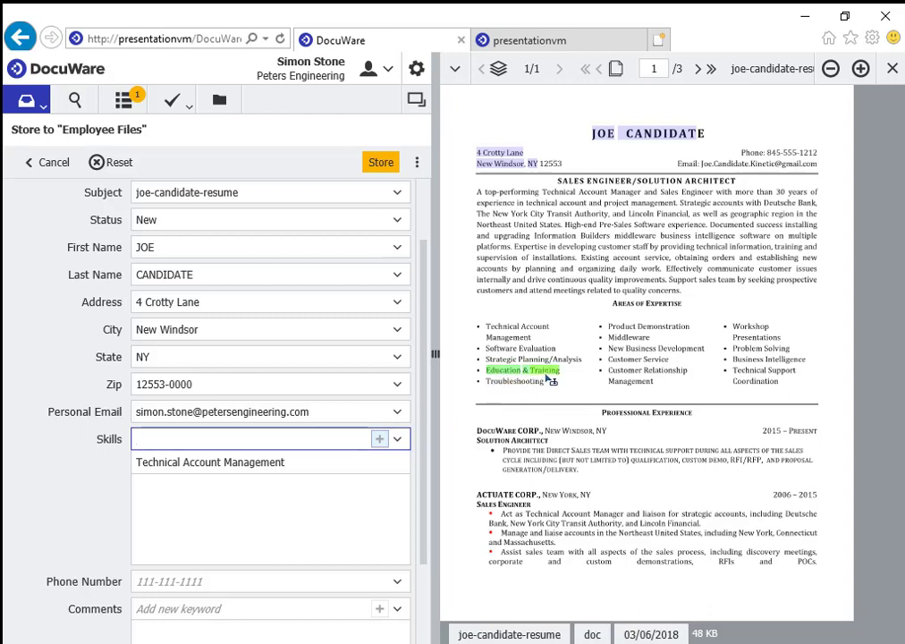
left_click(379, 441)
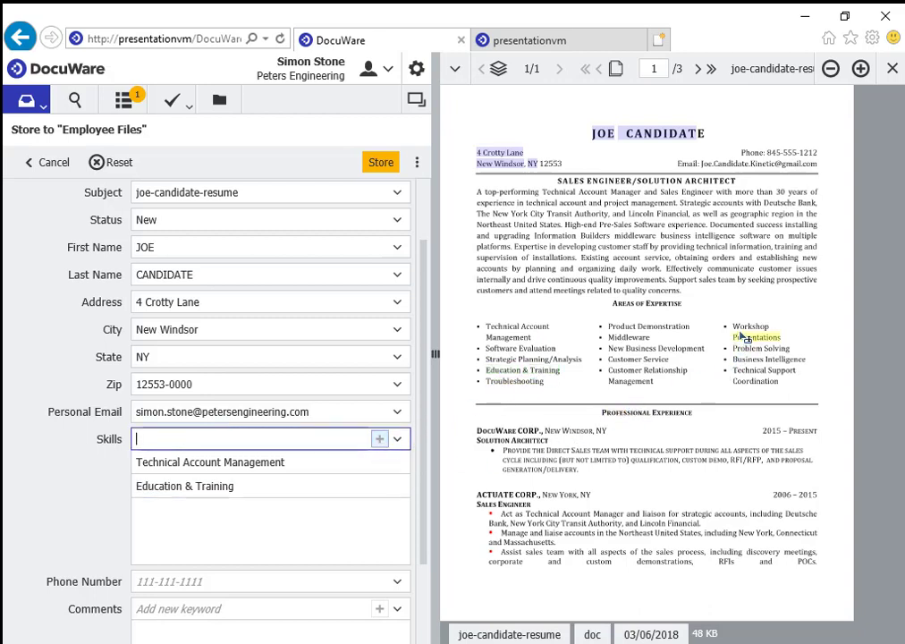
left_click_drag(733, 326, 781, 339)
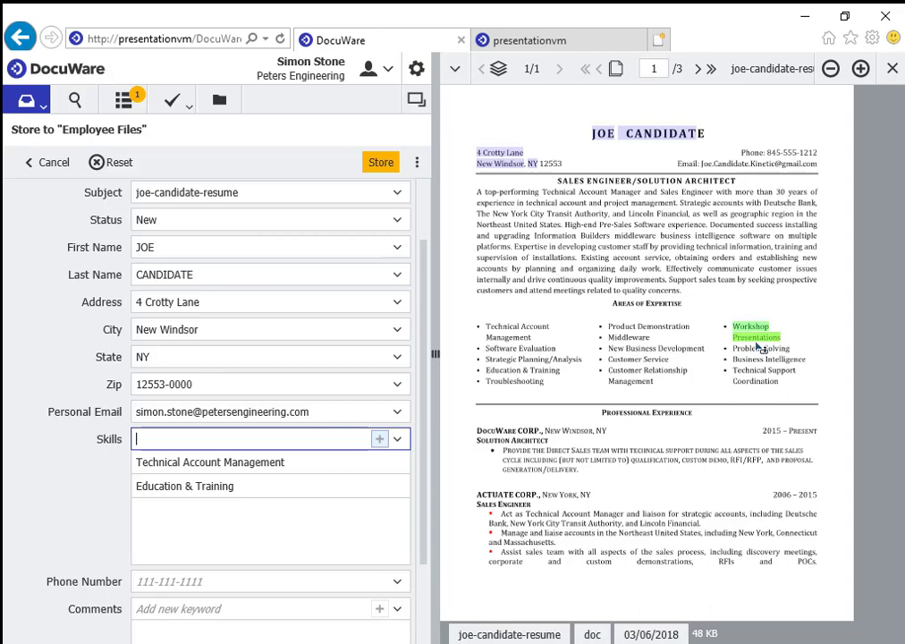
left_click(381, 439)
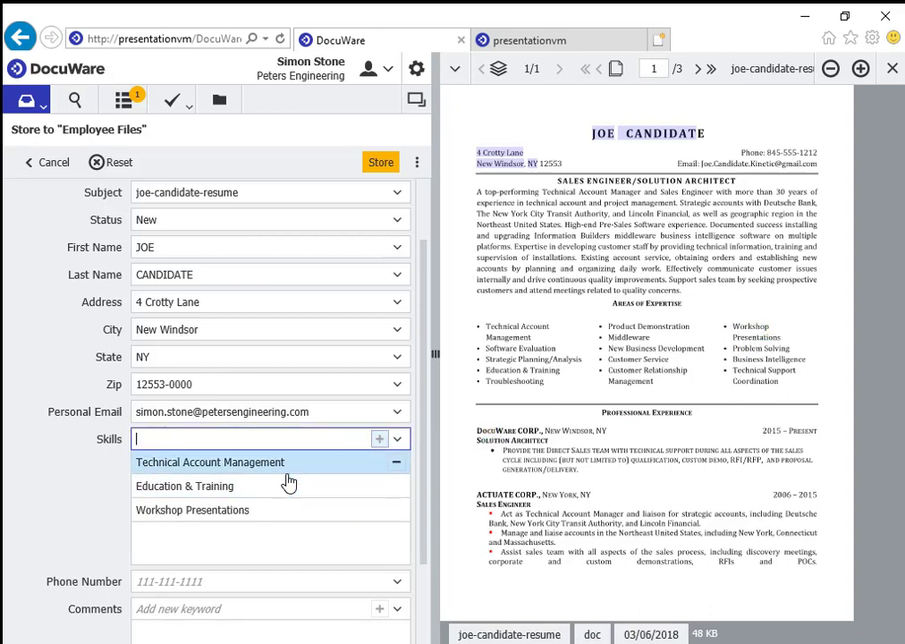
Add the candidate's phone number, set job description to Sales Engineer, and store the resume.
scroll(288, 483, "down", 1)
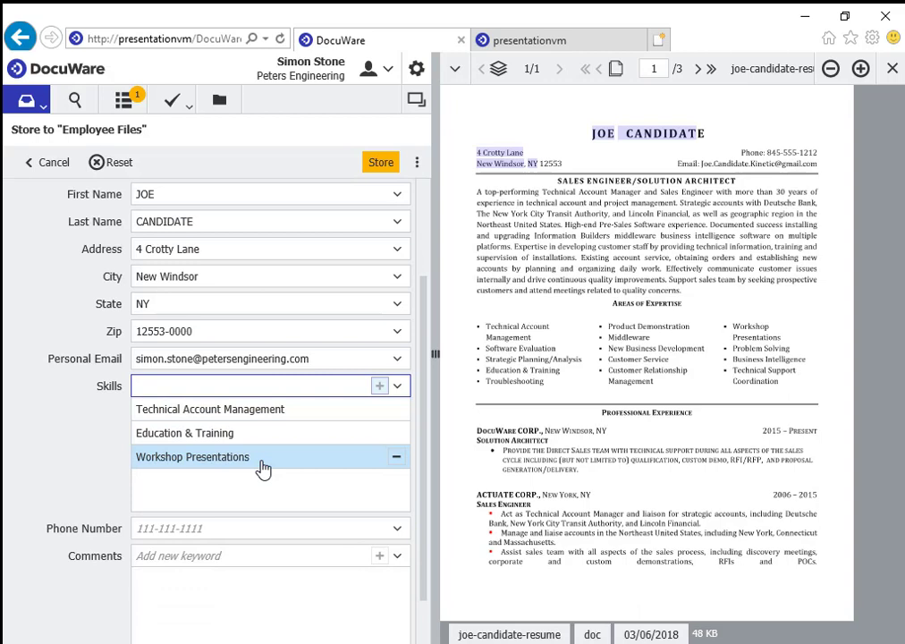
scroll(248, 476, "down", 1)
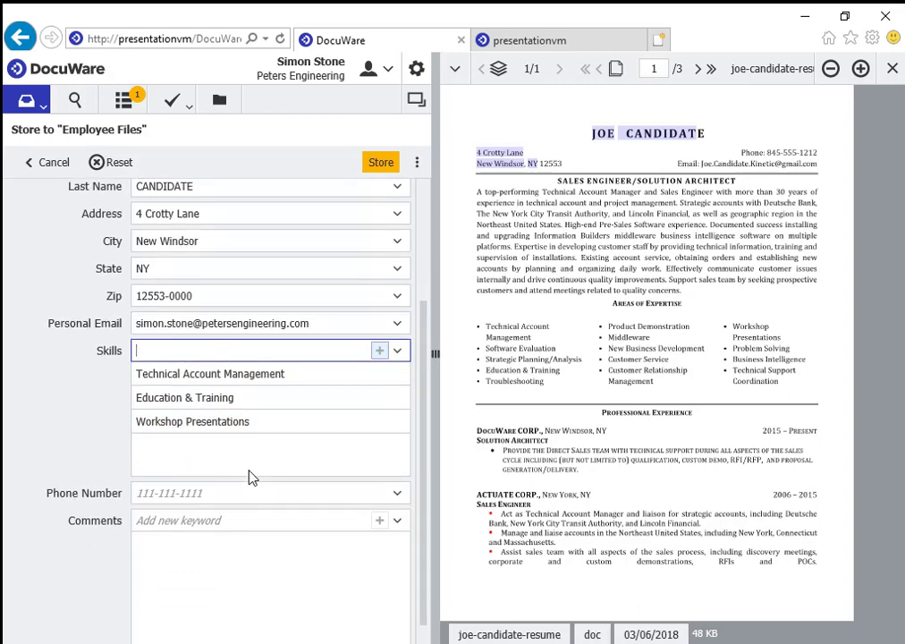
left_click(249, 468)
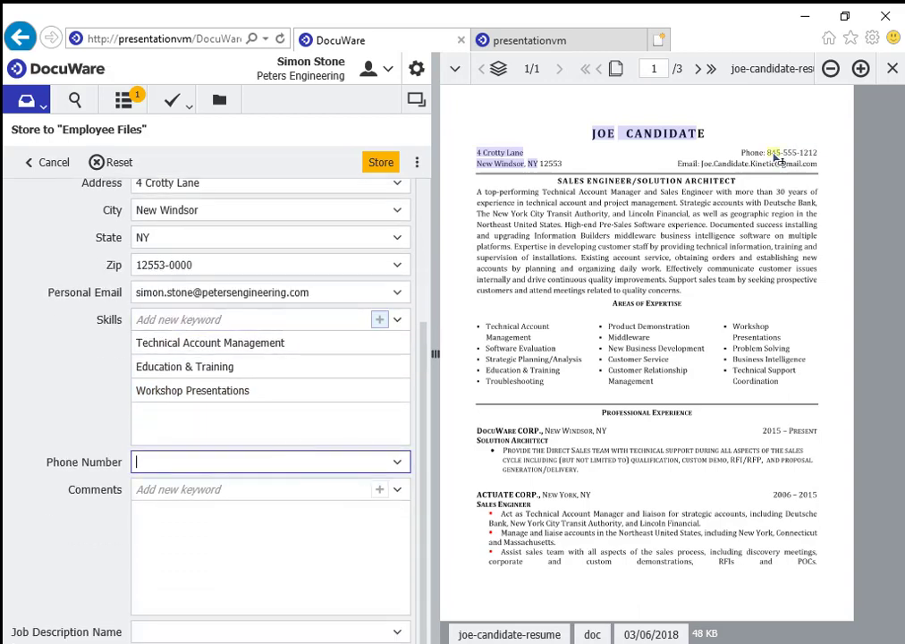
left_click_drag(774, 158, 818, 159)
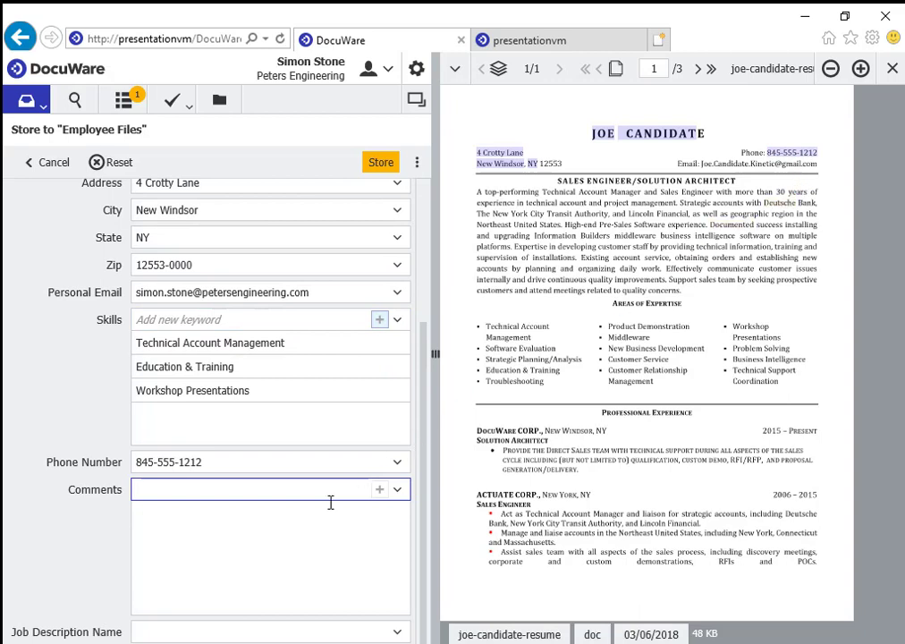
left_click(399, 632)
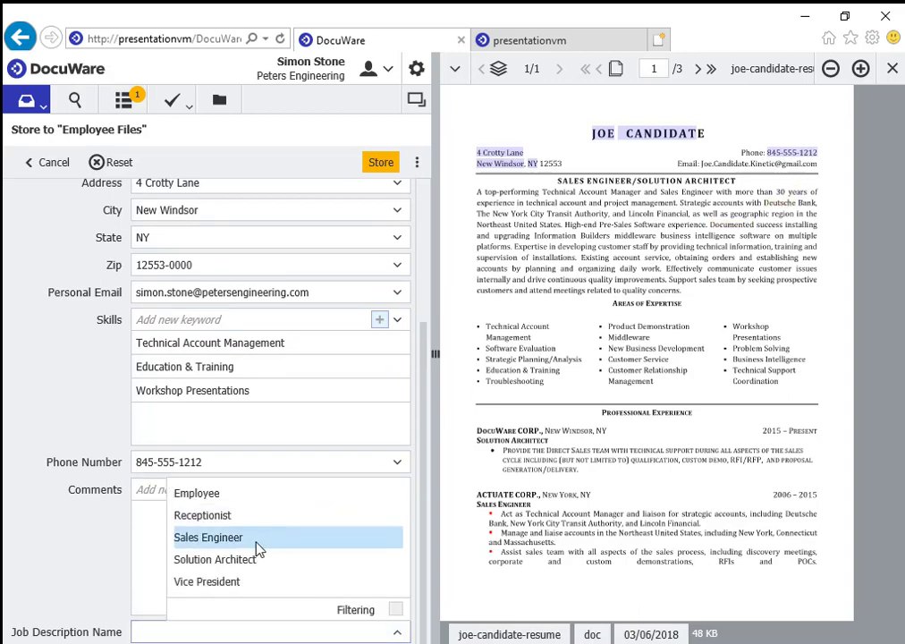
left_click(257, 537)
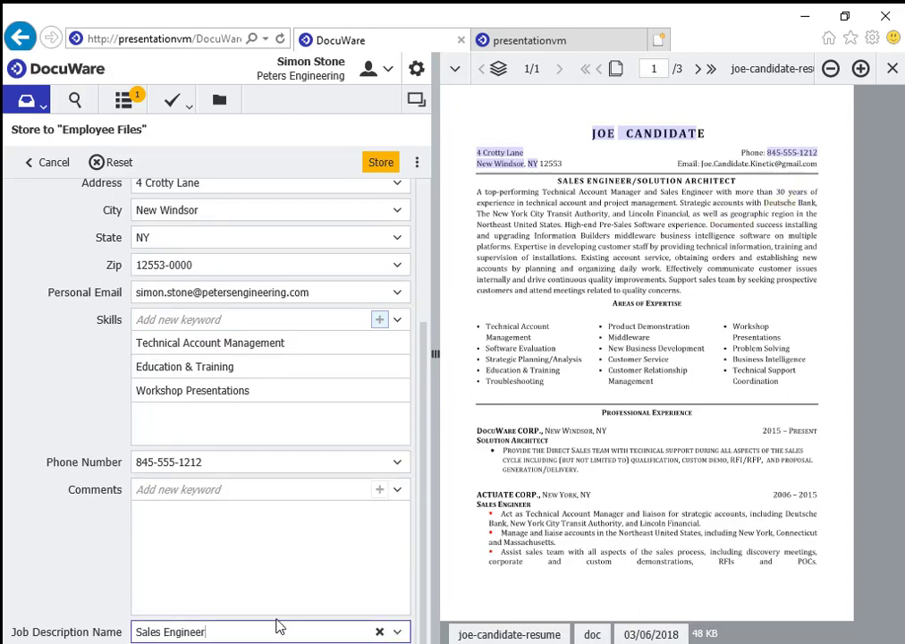
left_click(381, 164)
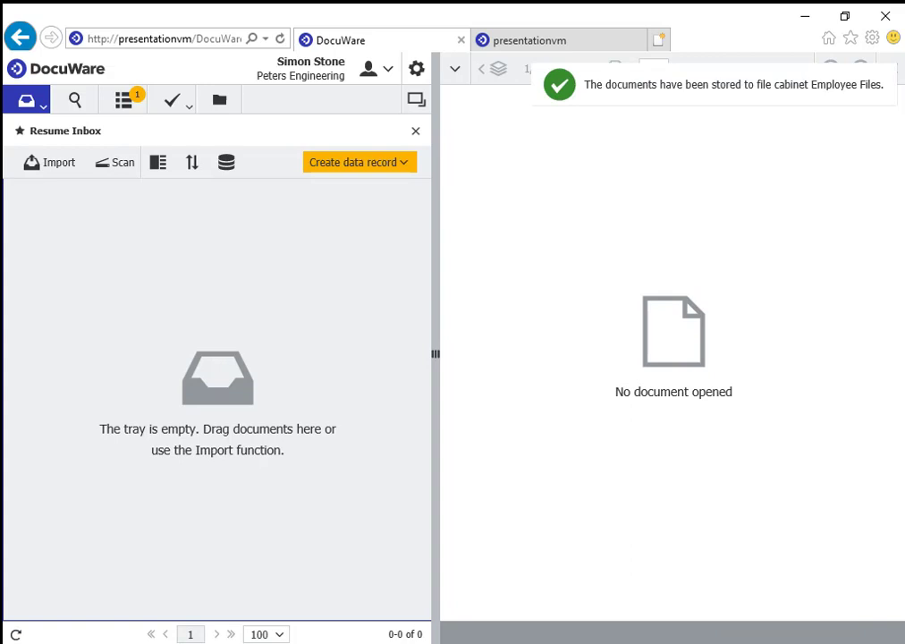
Open the resume's HR Review task from the workflow task list.
left_click(187, 111)
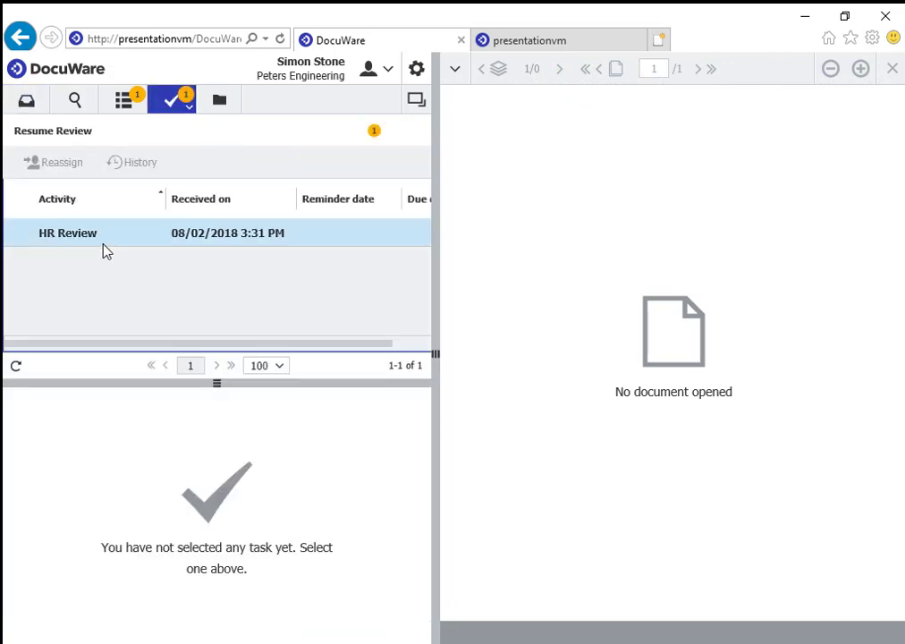
left_click(101, 240)
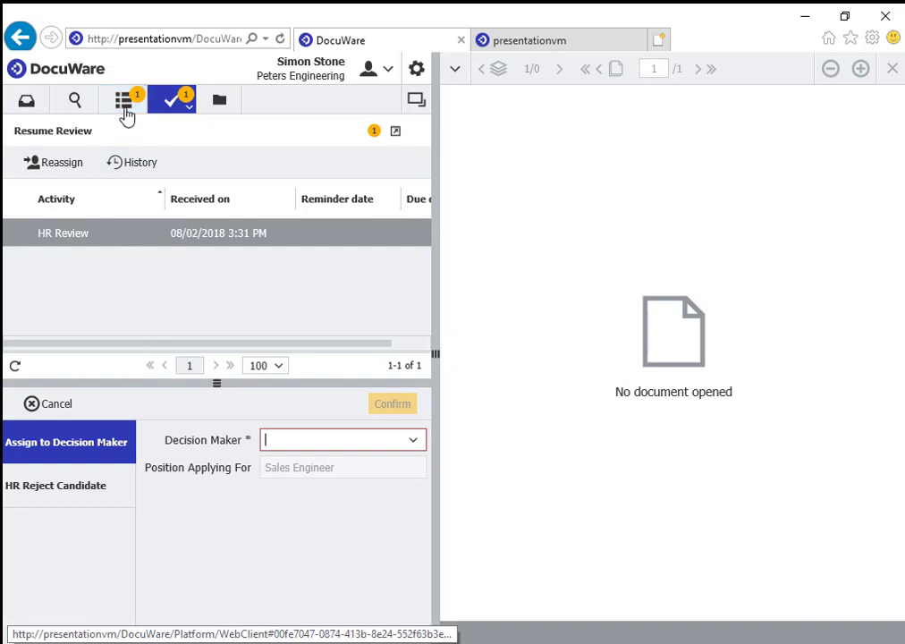
Assign the HR Review task to the requisition's requester as decision maker and confirm.
left_click(127, 109)
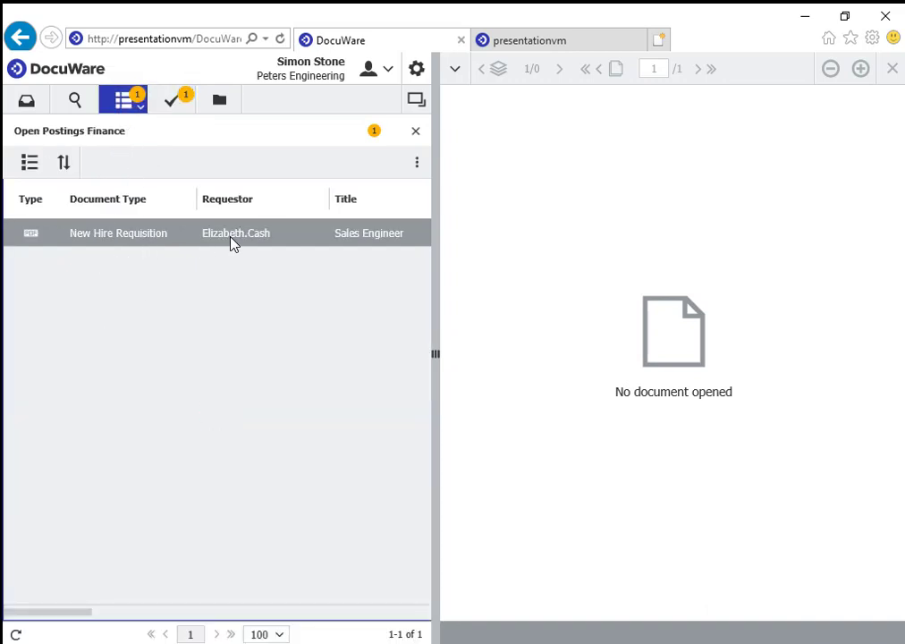
left_click(172, 108)
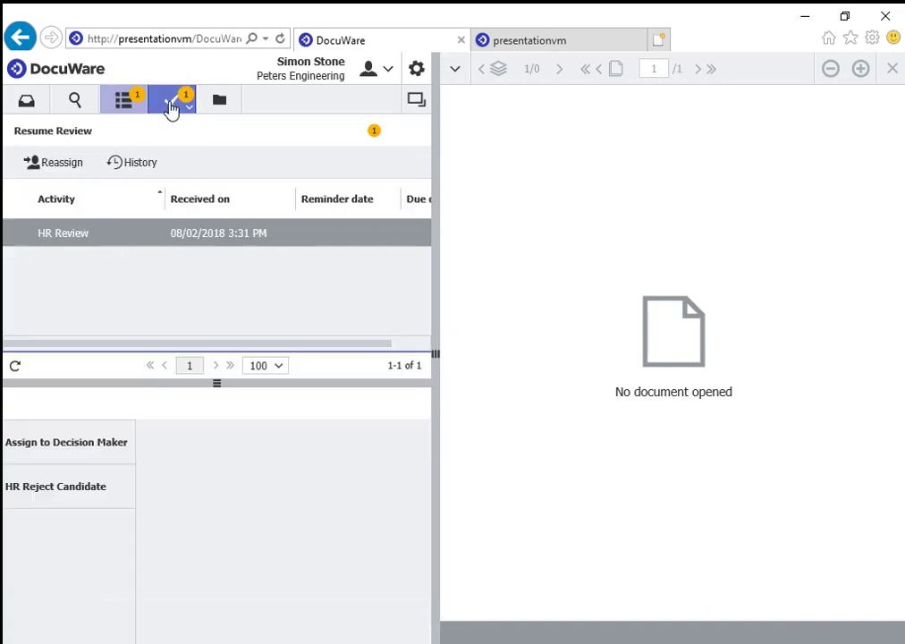
left_click(49, 457)
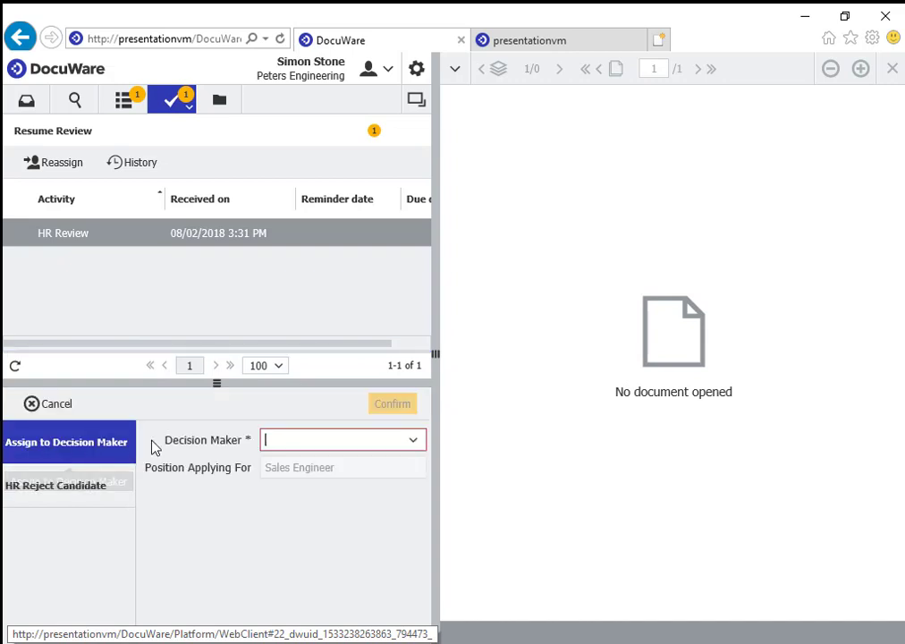
left_click(415, 445)
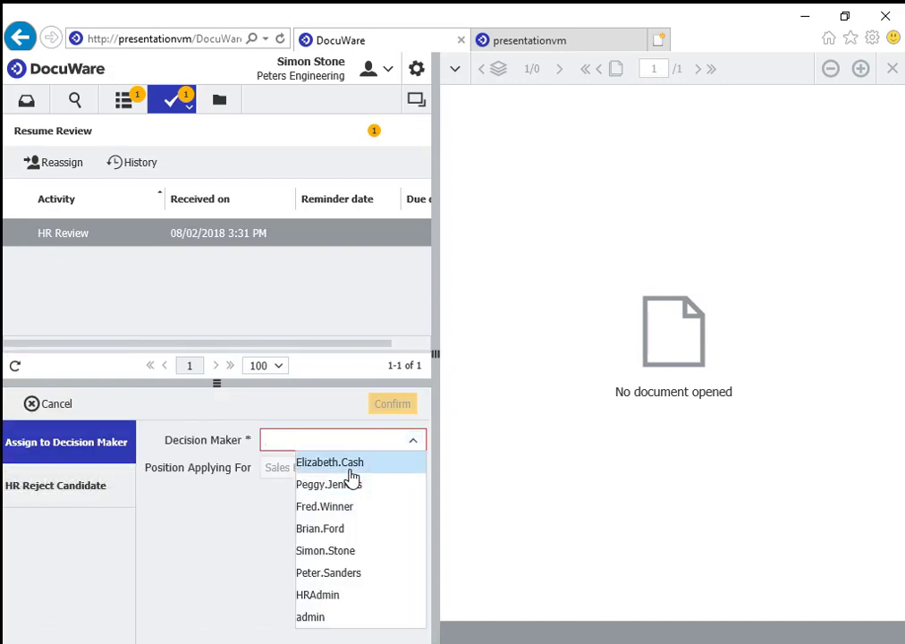
left_click(349, 466)
left_click(404, 407)
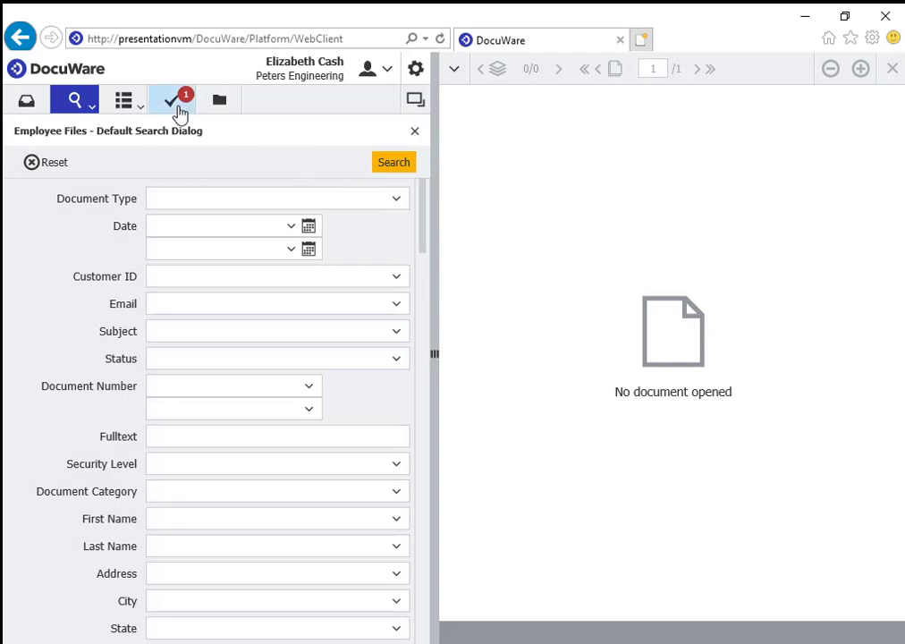
Open the Review Candidate task, choose By Phone, and widen the task pane.
left_click(178, 112)
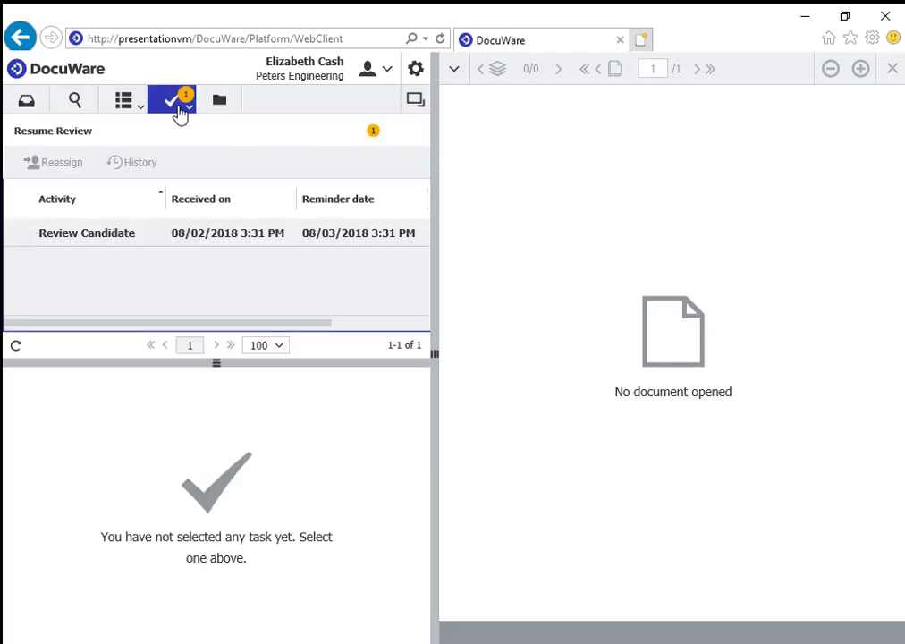
left_click(101, 234)
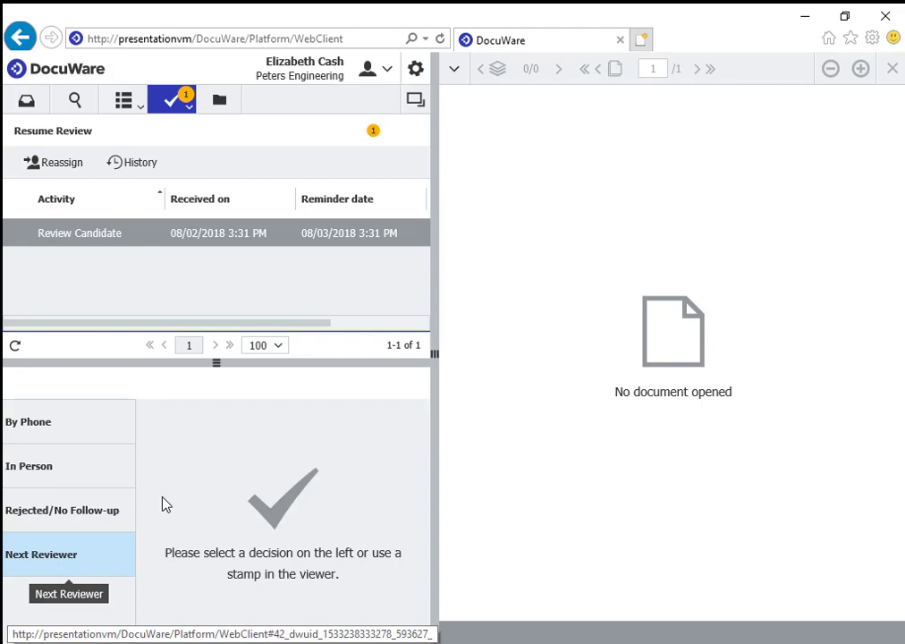
left_click(71, 428)
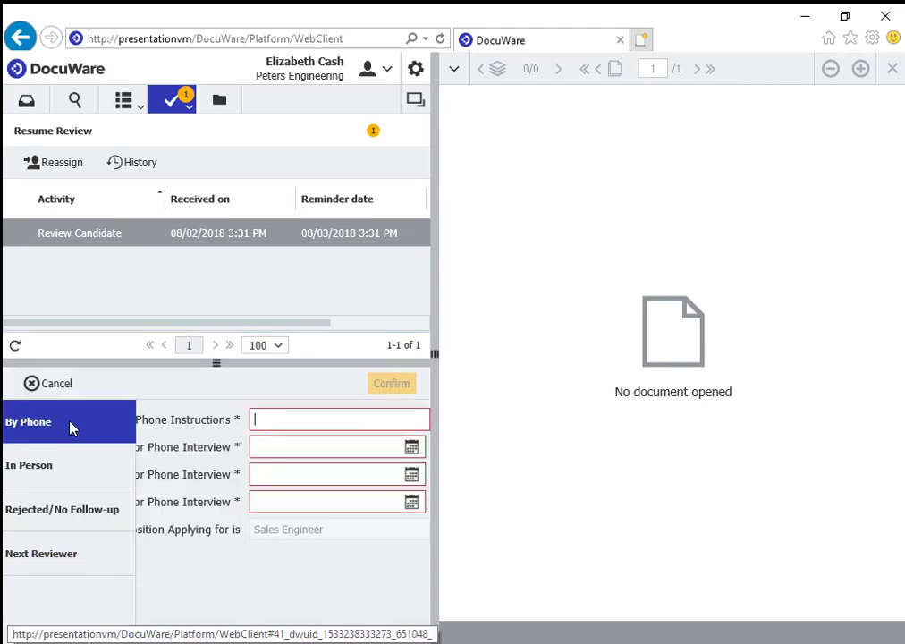
left_click_drag(433, 350, 465, 353)
left_click(342, 408)
left_click_drag(465, 354, 558, 357)
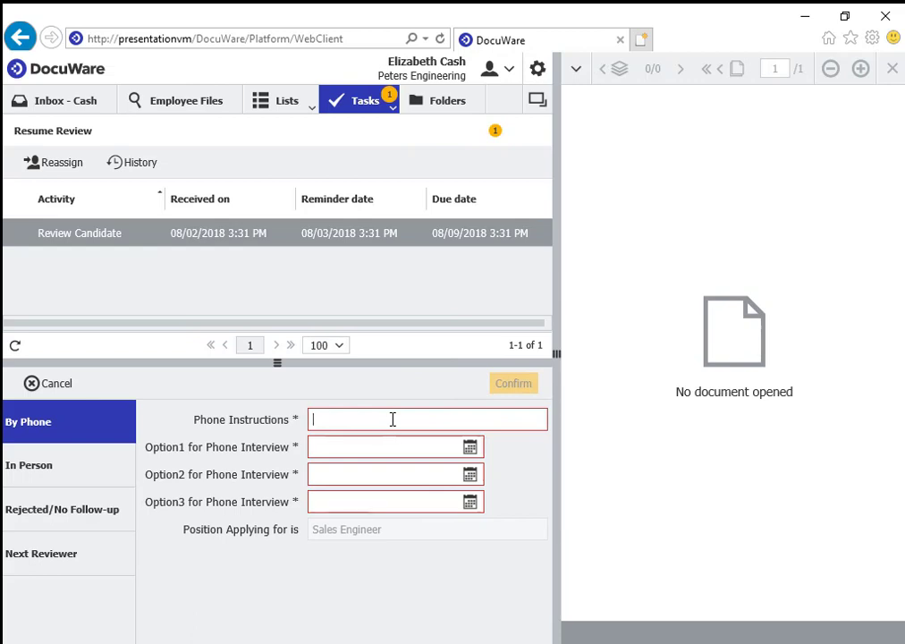
Enter the phone instructions and set Option1 to 08/03/2018 at 12:00 AM.
type("hone")
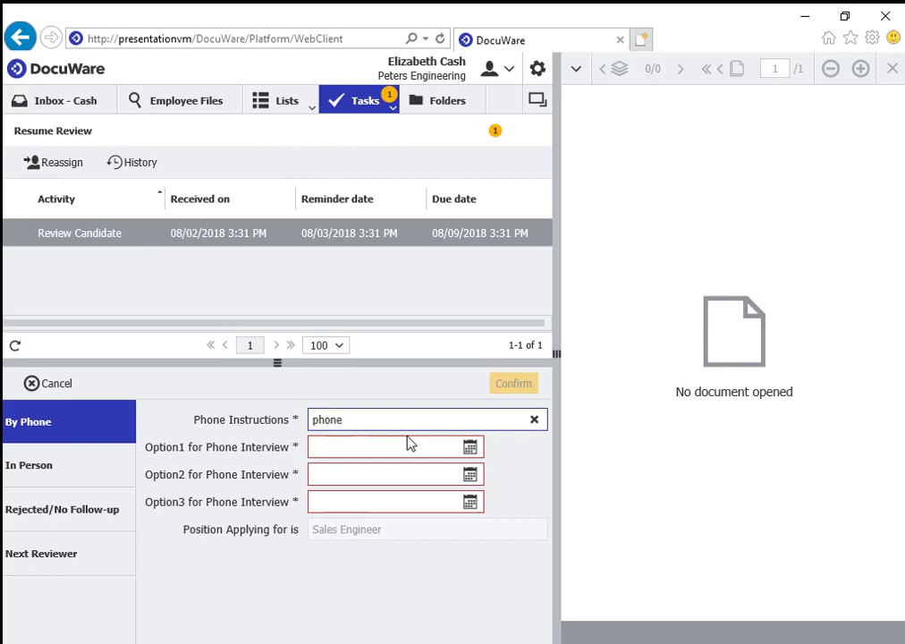
left_click(469, 449)
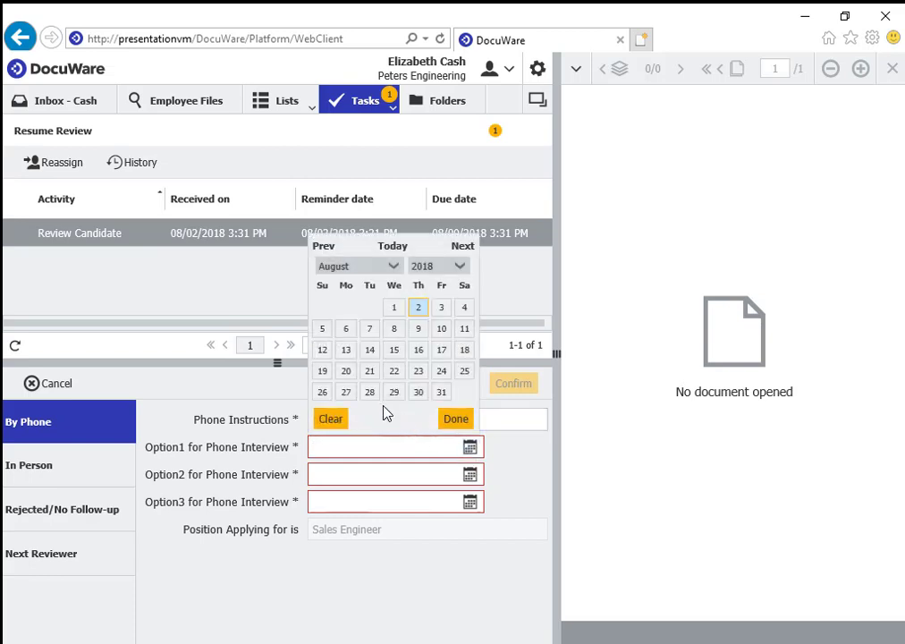
left_click(442, 309)
left_click(378, 448)
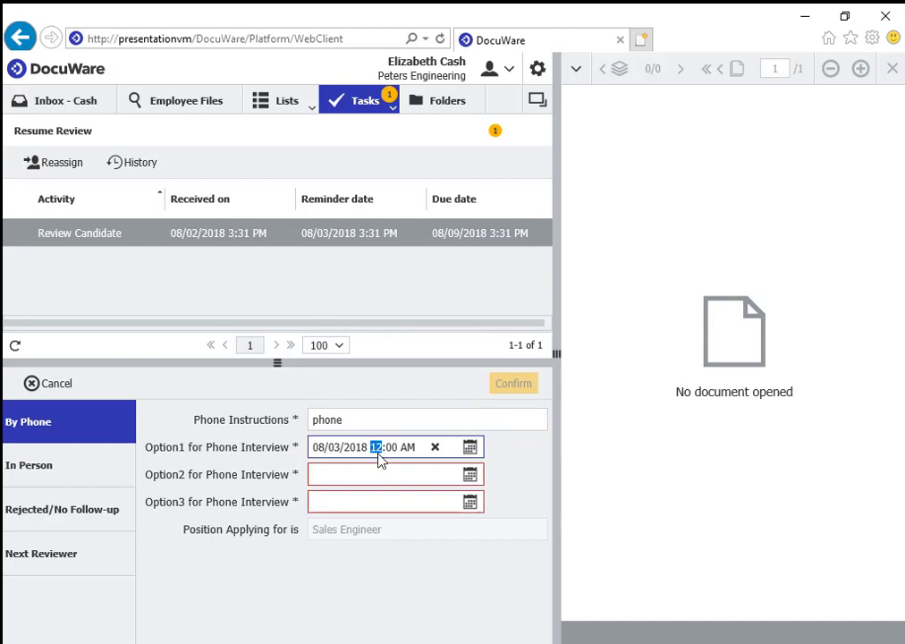
Set Option2 and Option3 to 08/03/2018 at 2:00 and 4:00 AM, then confirm.
left_click(470, 474)
left_click(438, 336)
left_click(376, 474)
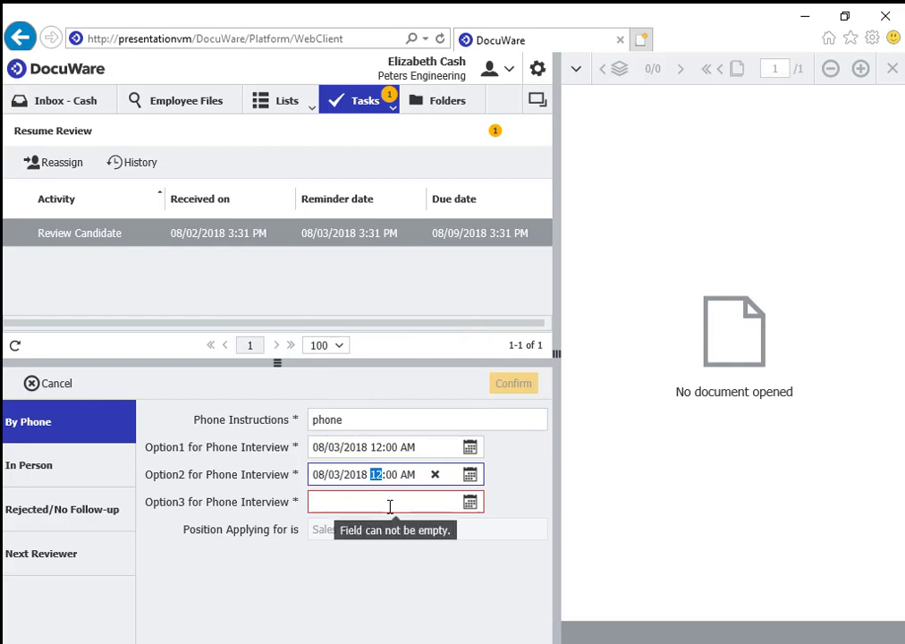
type("2")
left_click(469, 502)
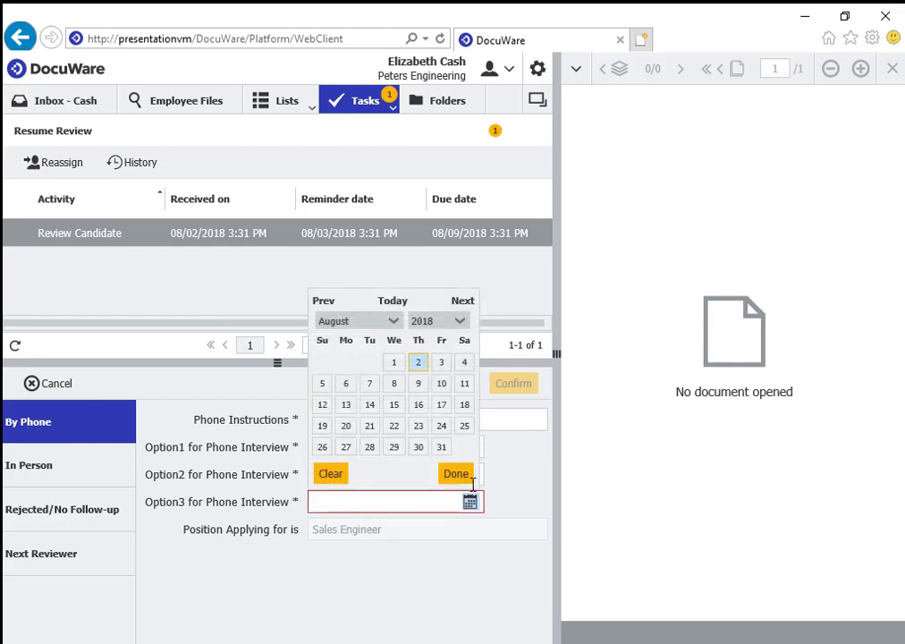
left_click(442, 365)
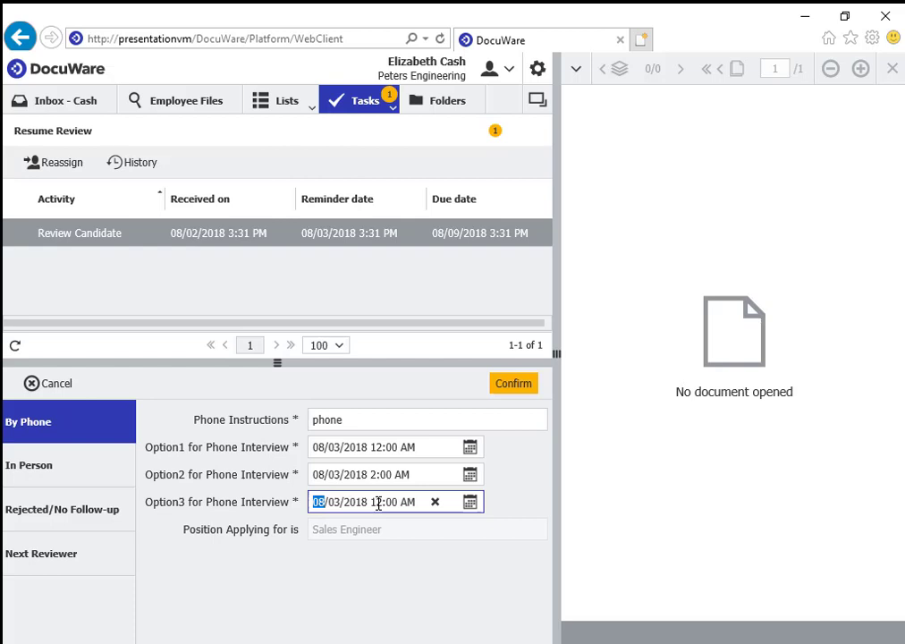
left_click(376, 501)
type("4")
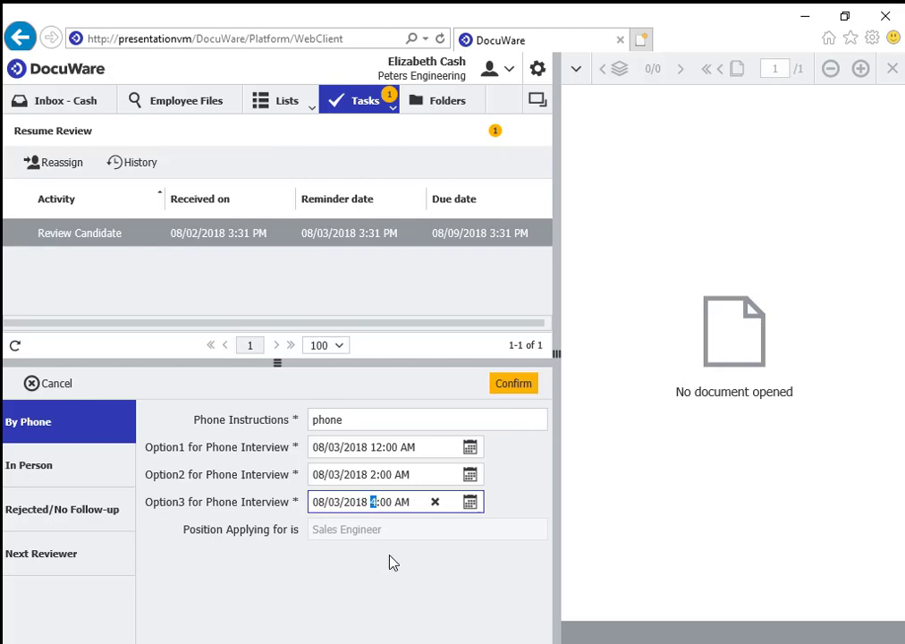
left_click(506, 390)
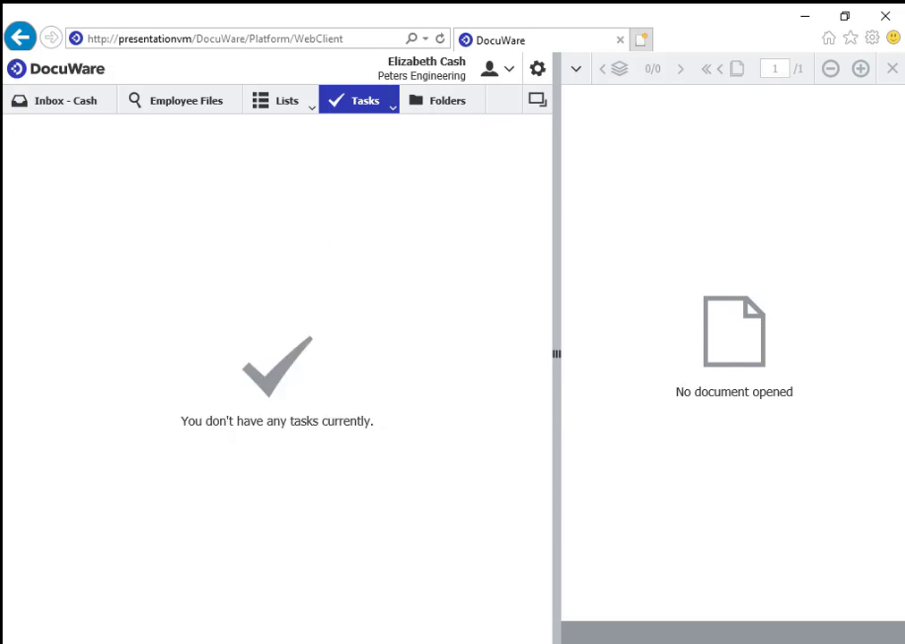
Switch Windows to the second reviewer's account and sign in.
key("super")
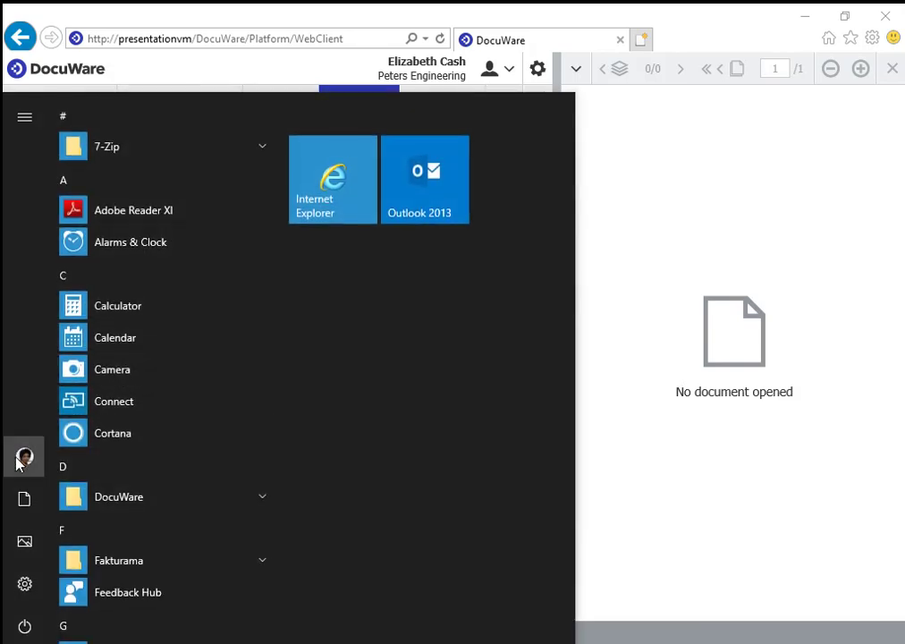
left_click(24, 457)
left_click(75, 327)
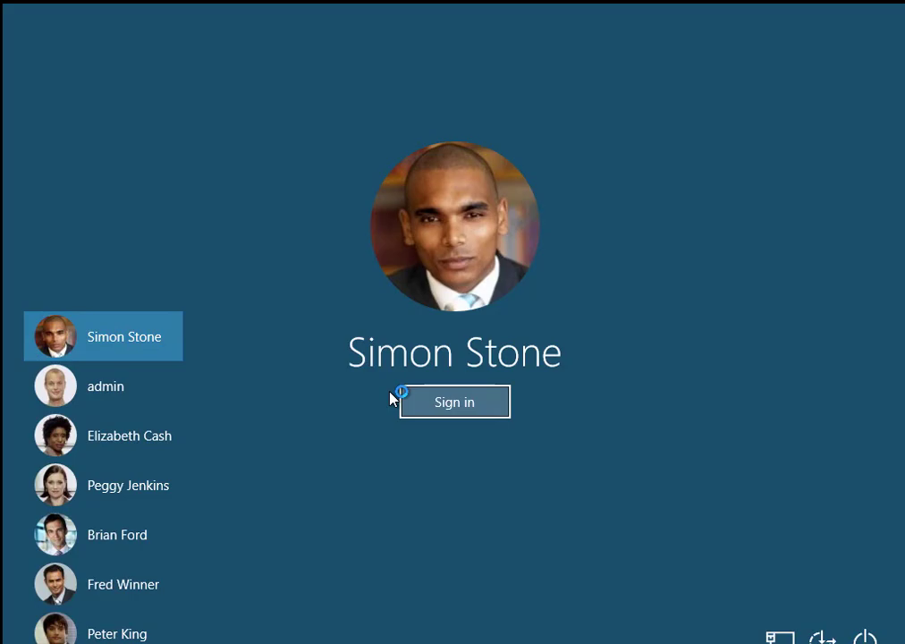
left_click(422, 410)
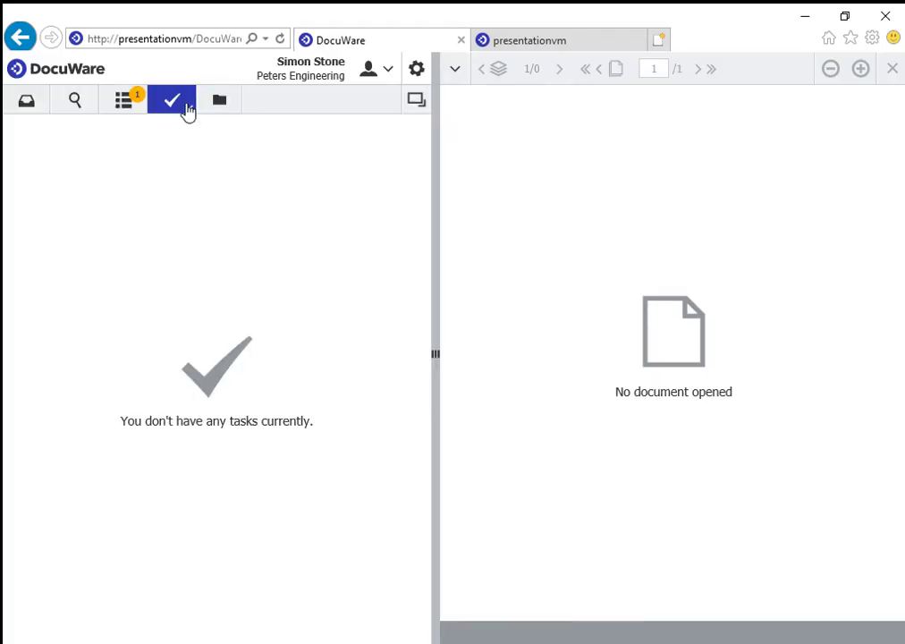
Set the Arrange Meeting agreed date to 08/03/2018, edit the hour, and confirm the task.
left_click(179, 109)
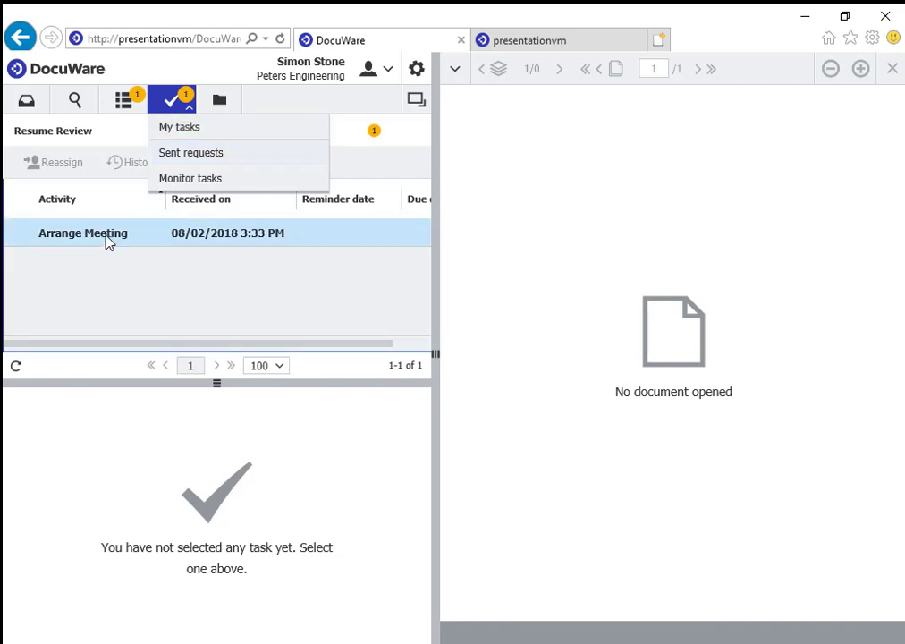
left_click(108, 236)
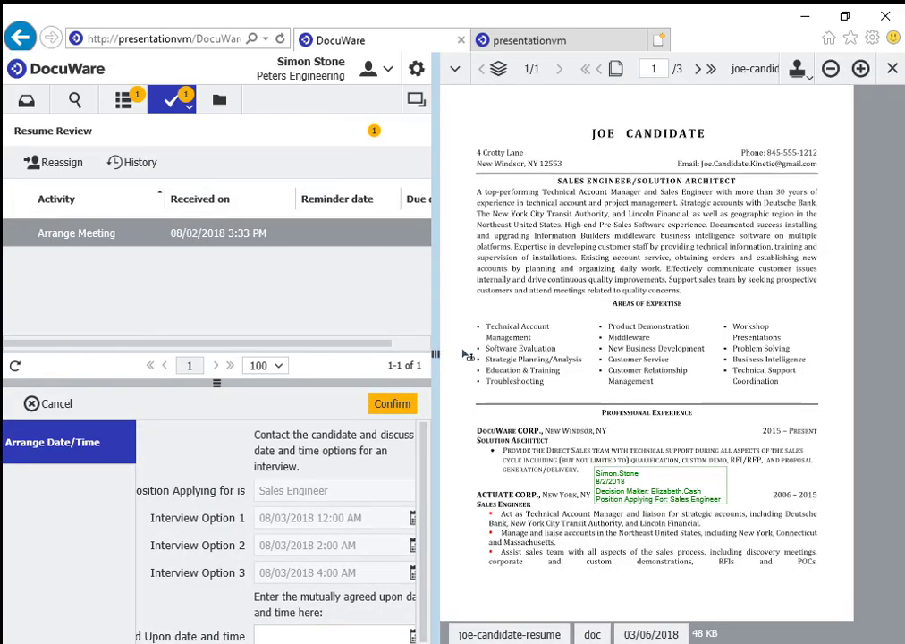
left_click_drag(435, 353, 565, 354)
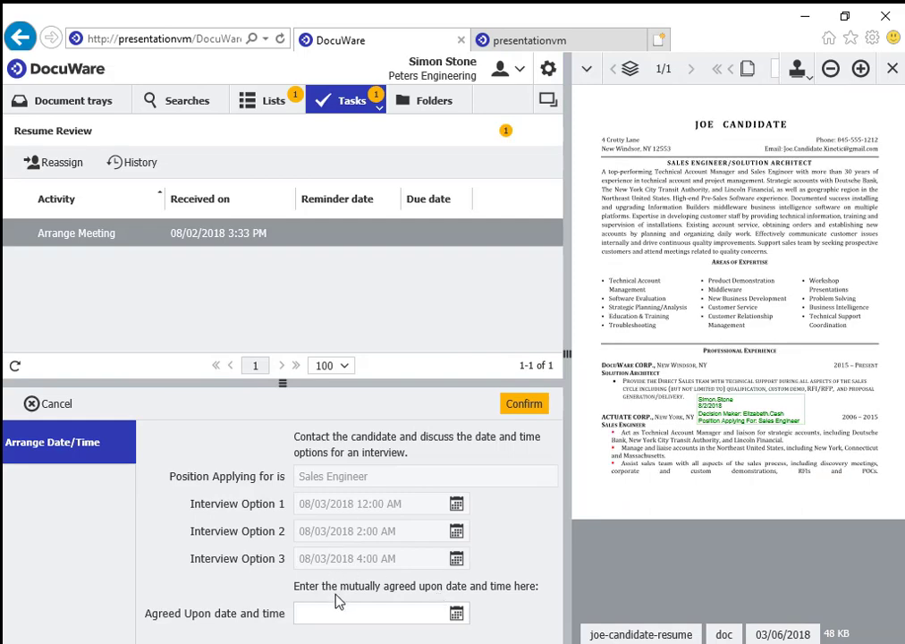
left_click(456, 617)
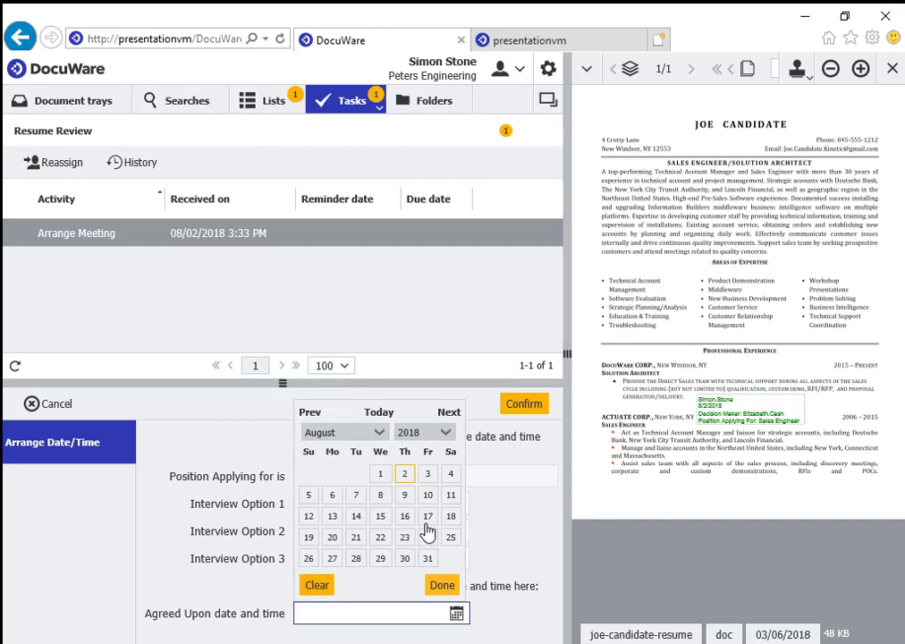
left_click(428, 474)
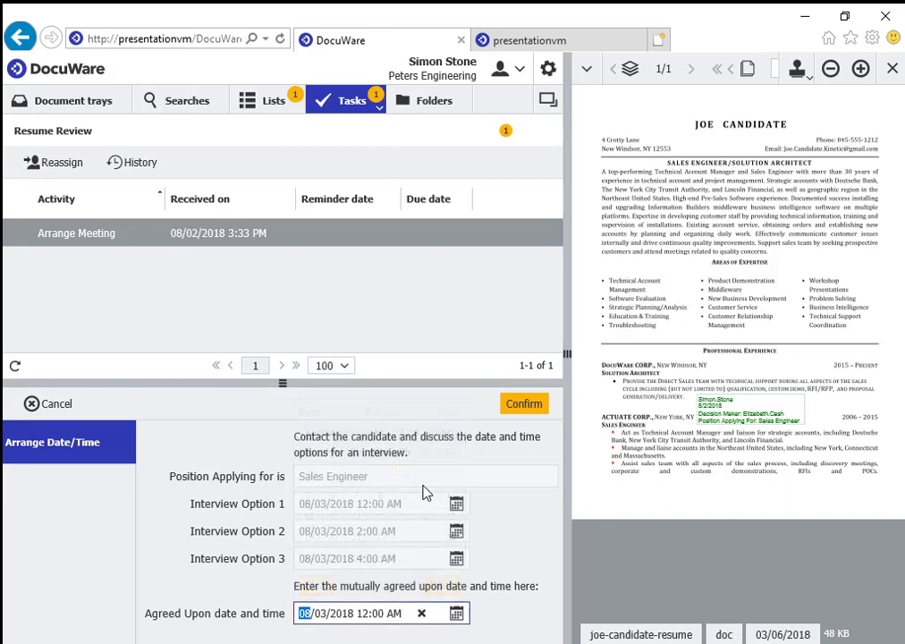
left_click(365, 614)
type("3/")
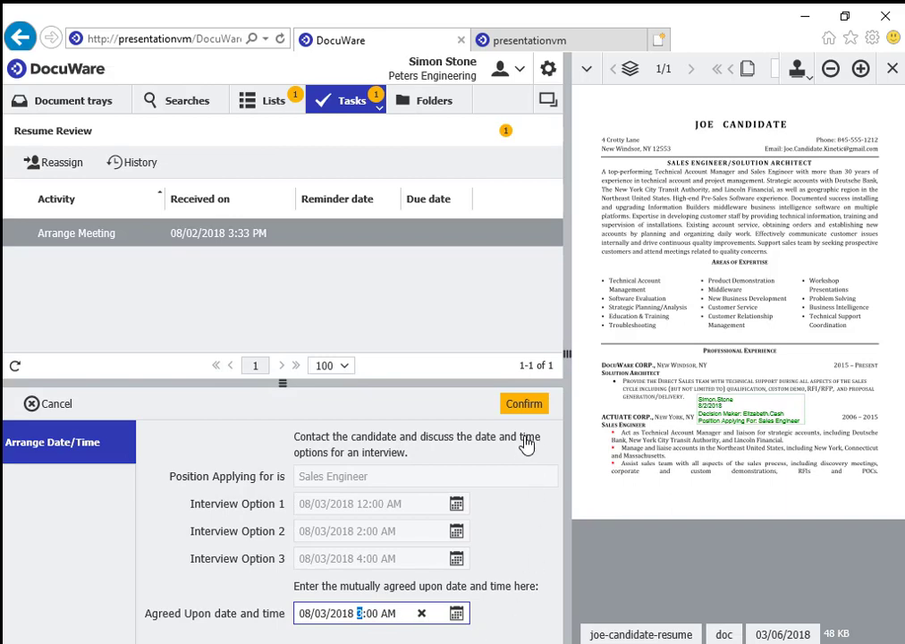
type("2")
left_click(528, 406)
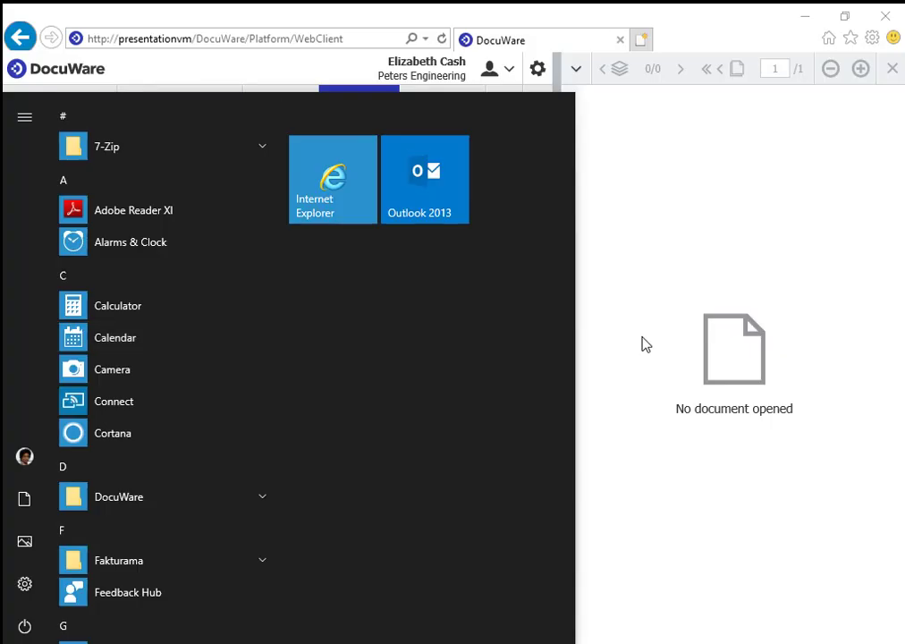
Return to the Resume Review task list, narrow the task pane, and select the Decide task.
left_click(642, 344)
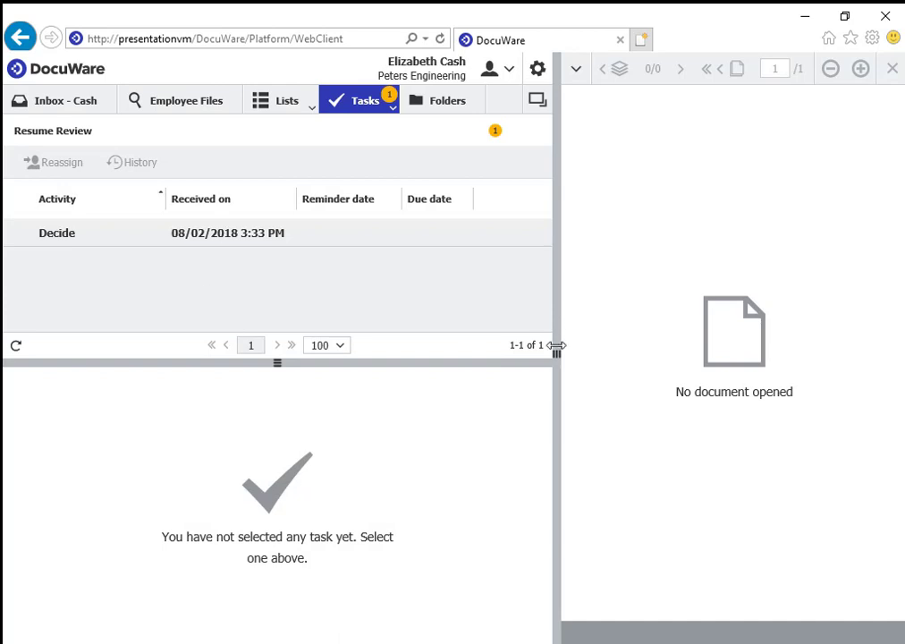
left_click_drag(554, 350, 446, 344)
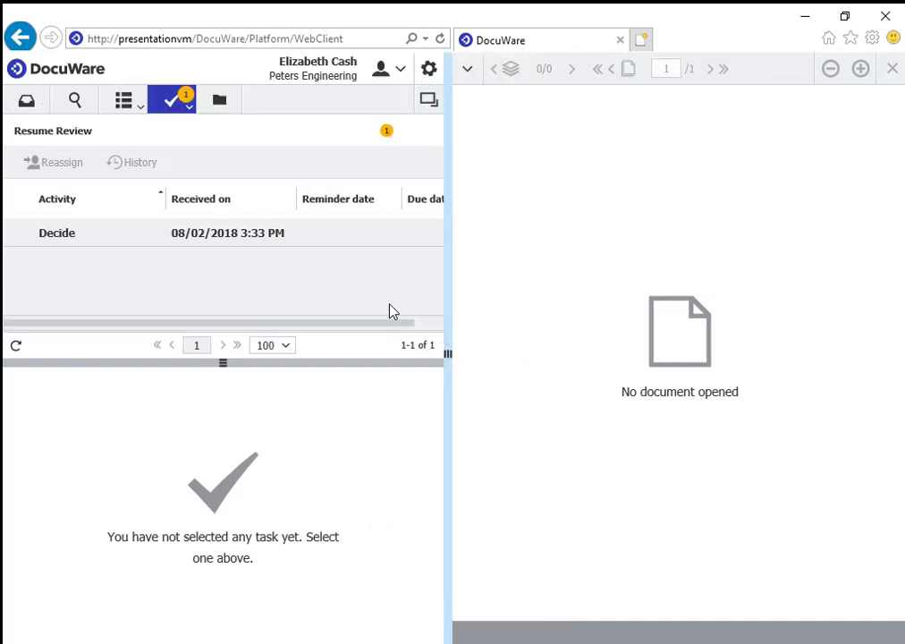
left_click(181, 238)
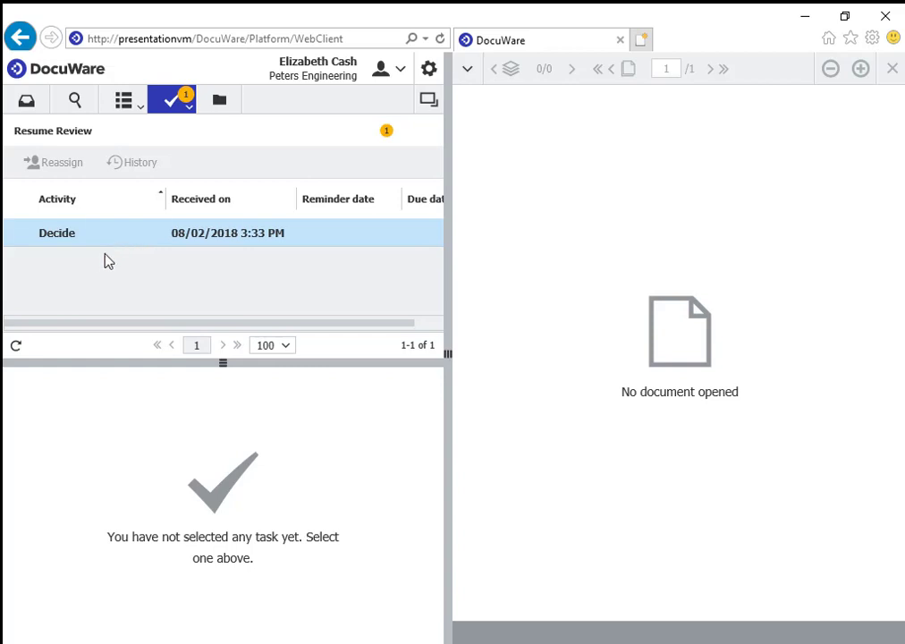
Confirm the Decide task as Another Interview with a chosen next reviewer and reason 'F2F'.
left_click(80, 233)
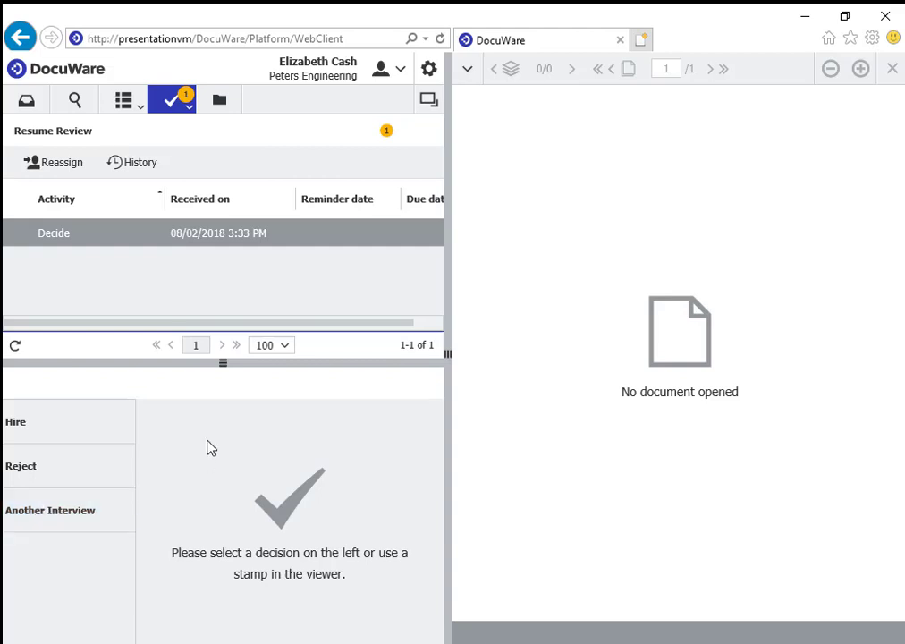
left_click(125, 522)
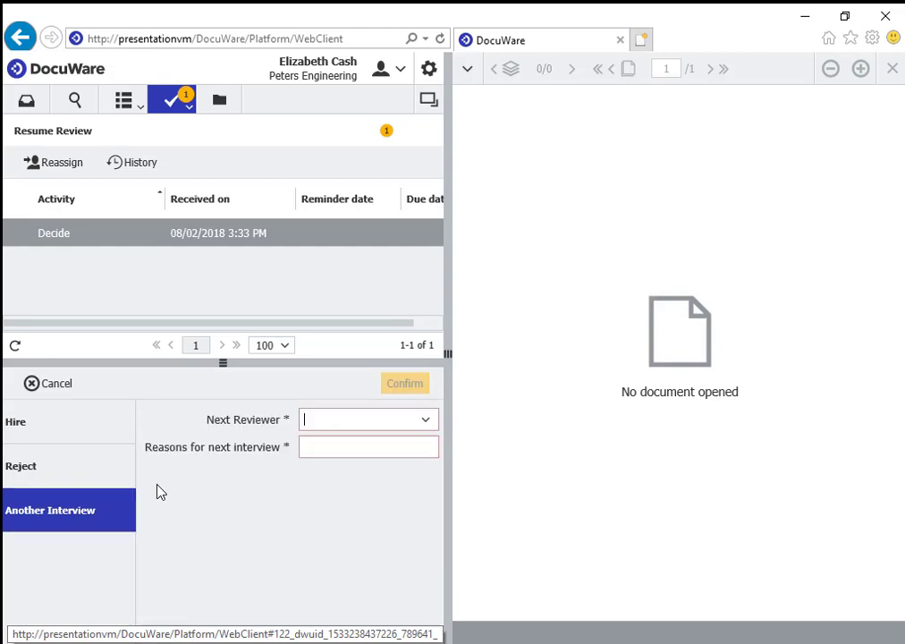
left_click(428, 423)
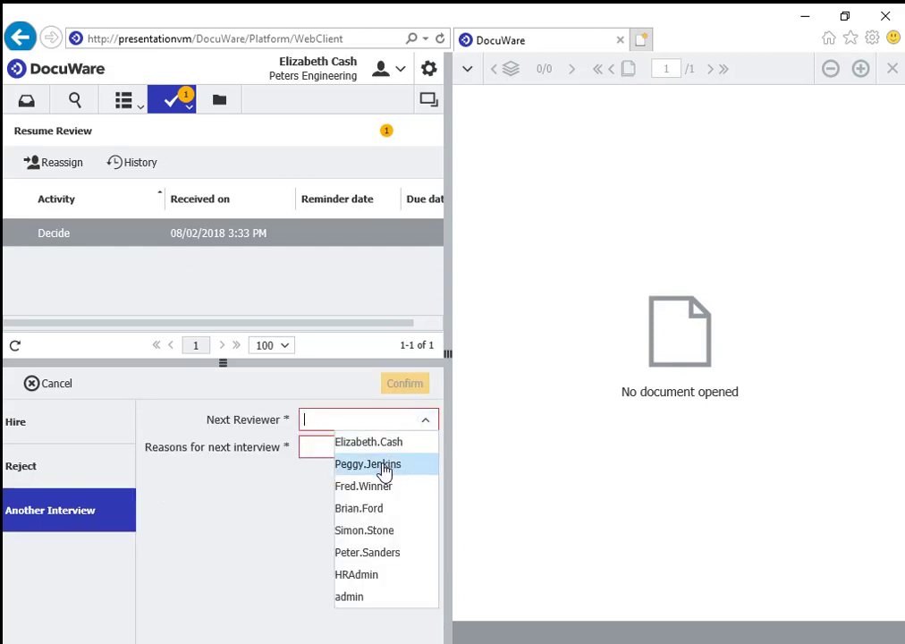
left_click(384, 471)
left_click(383, 443)
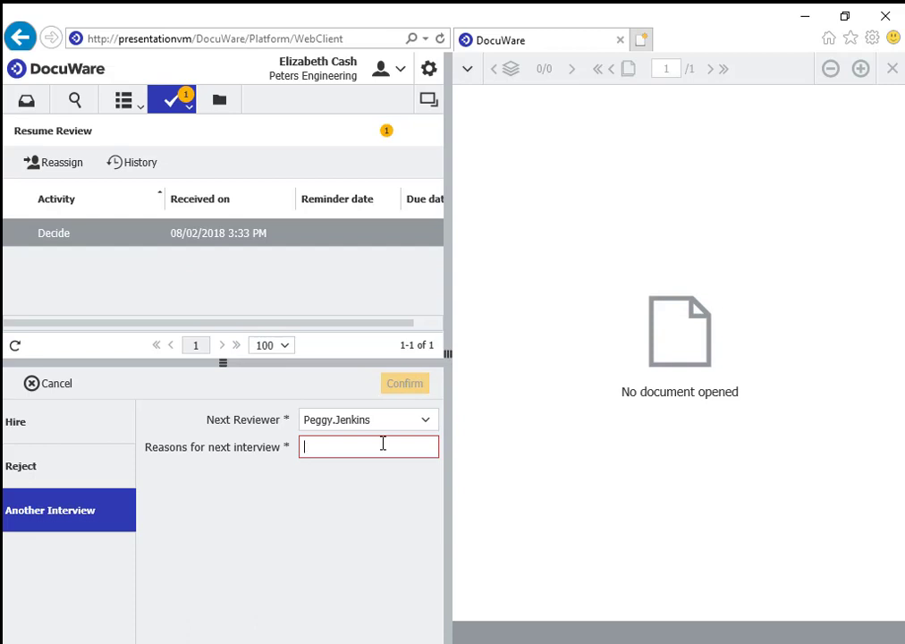
type("F2")
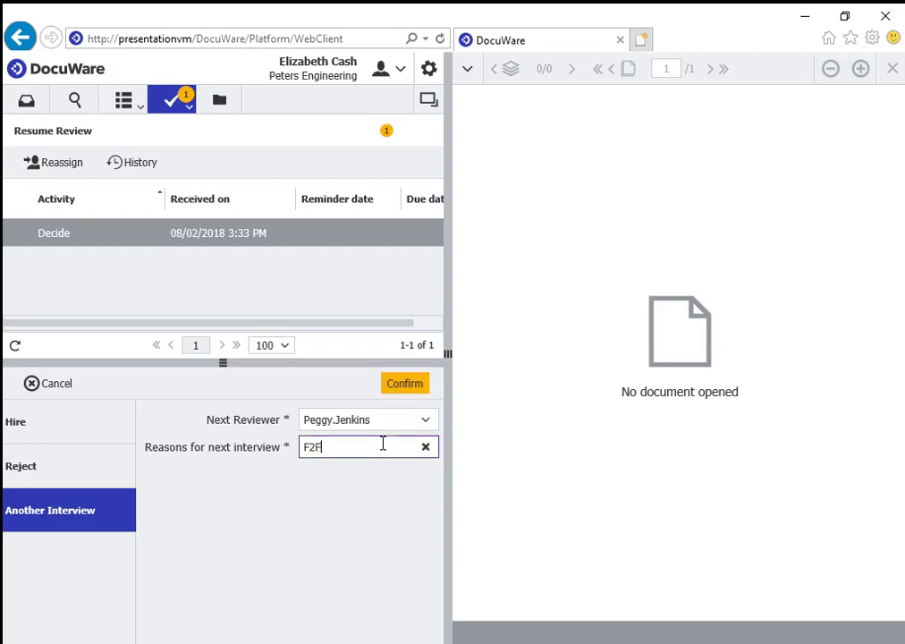
type("F")
left_click(405, 386)
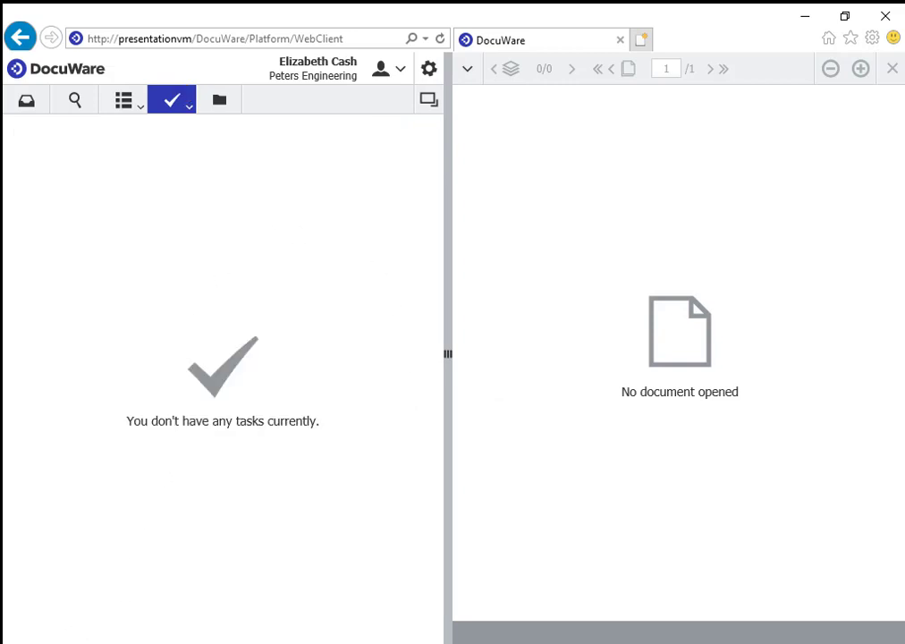
key("super")
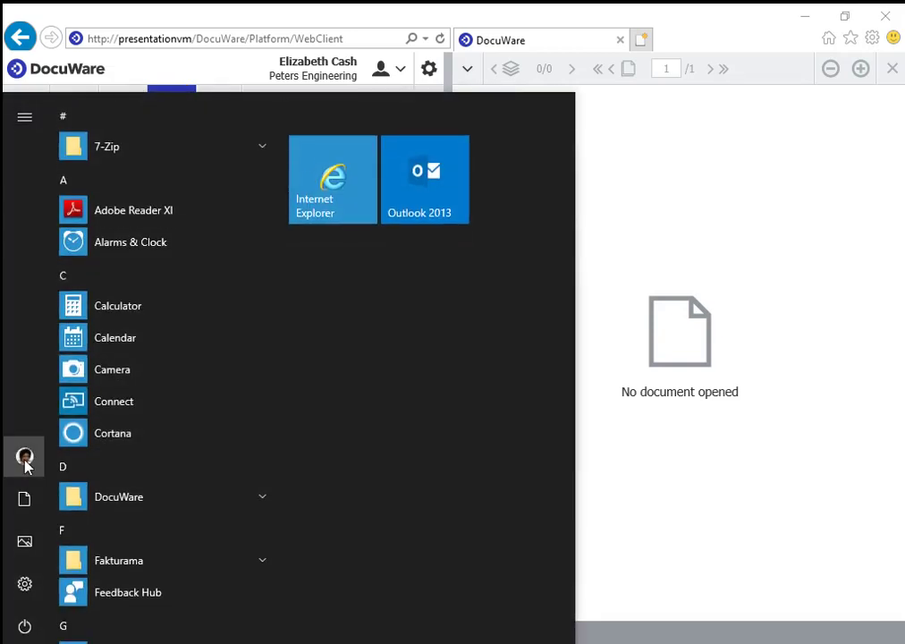
Switch Windows to the next reviewer's account and sign in.
left_click(25, 460)
left_click(75, 290)
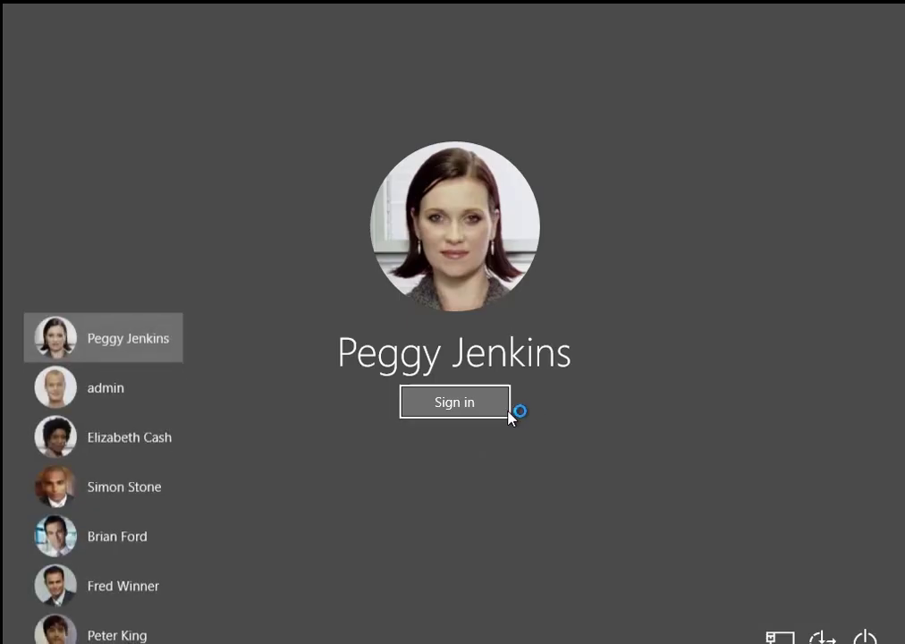
left_click(502, 408)
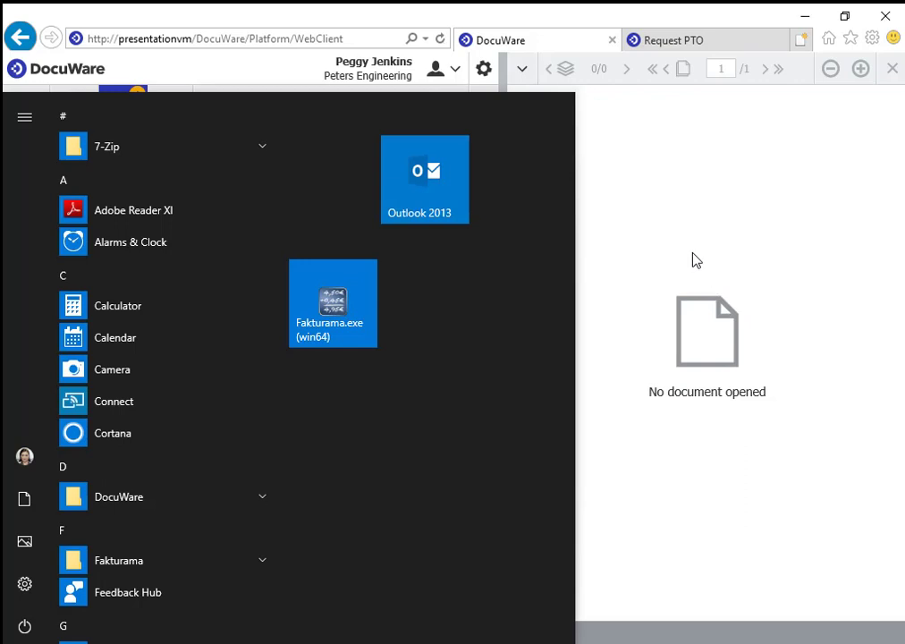
Open the Review Candidate2 task and choose an In Person interview.
left_click(696, 259)
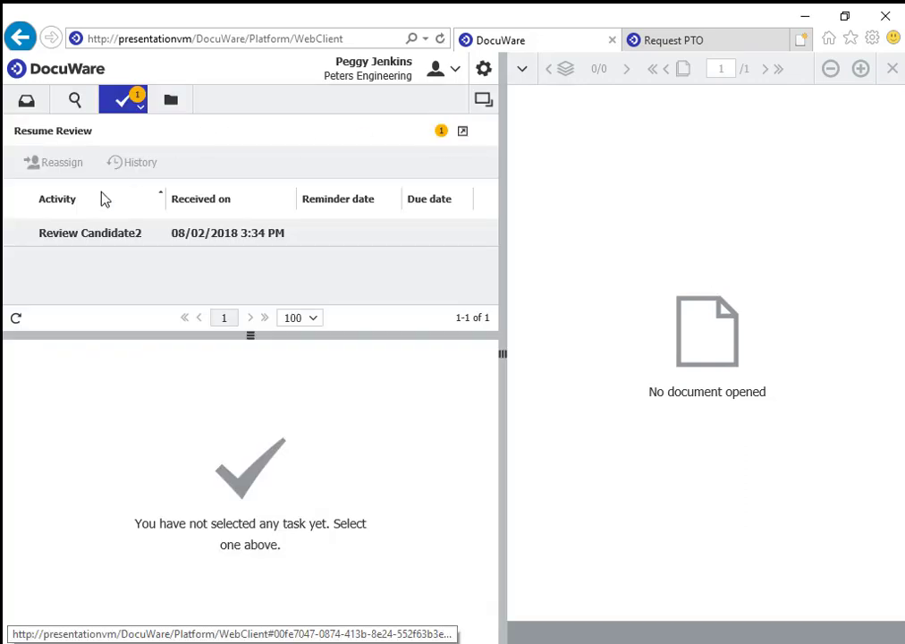
left_click(45, 235)
left_click_drag(503, 355, 444, 353)
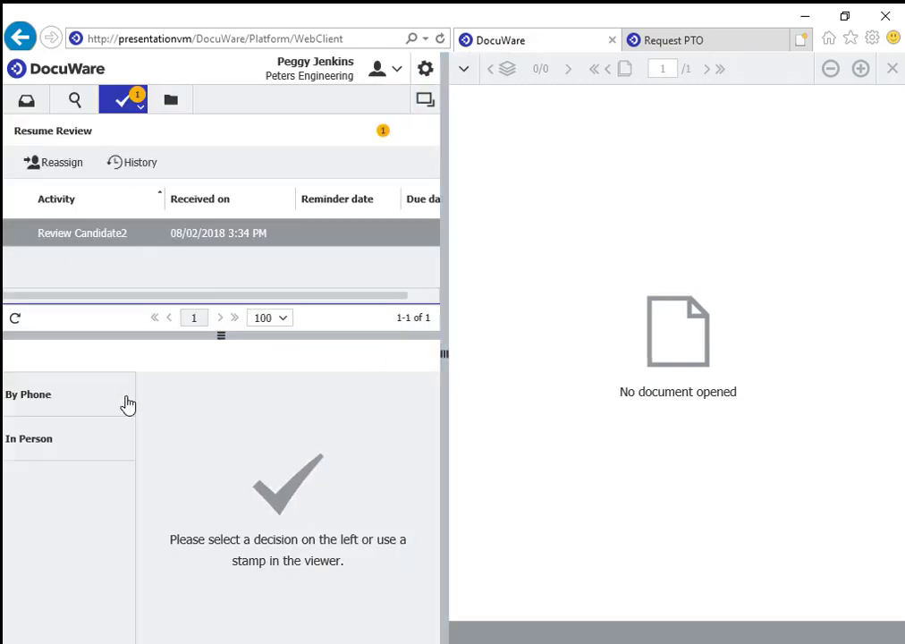
left_click(49, 401)
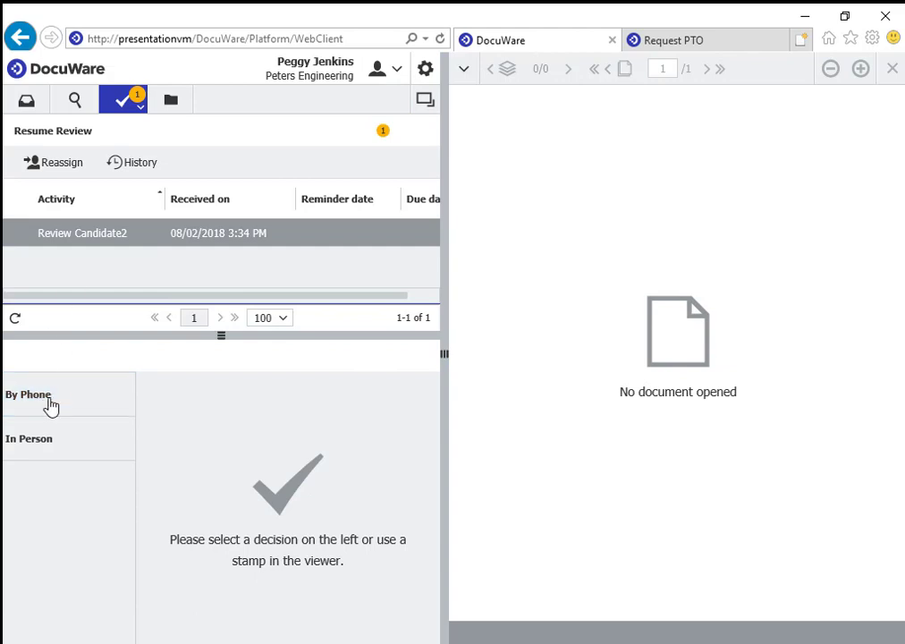
left_click(50, 444)
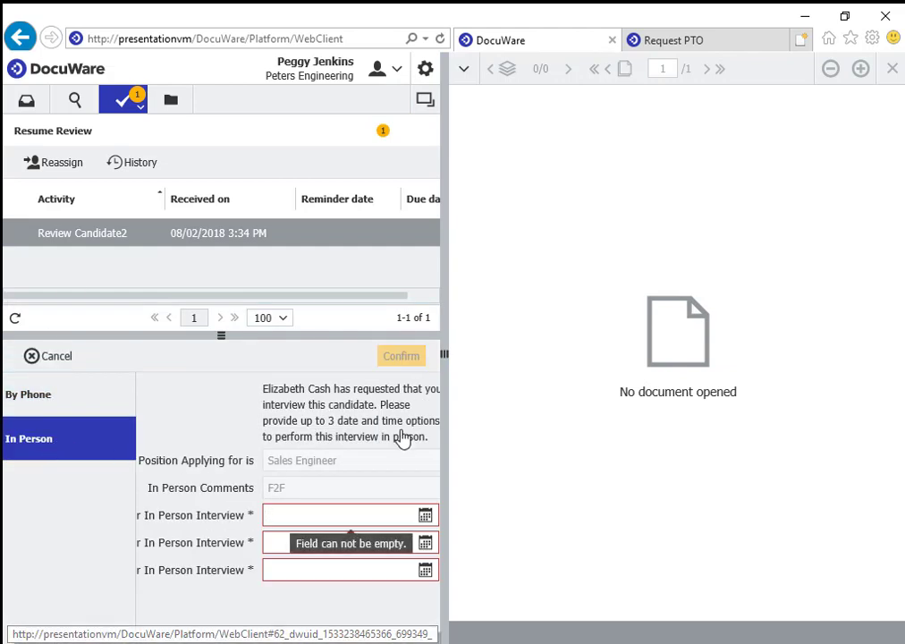
left_click_drag(444, 353, 525, 348)
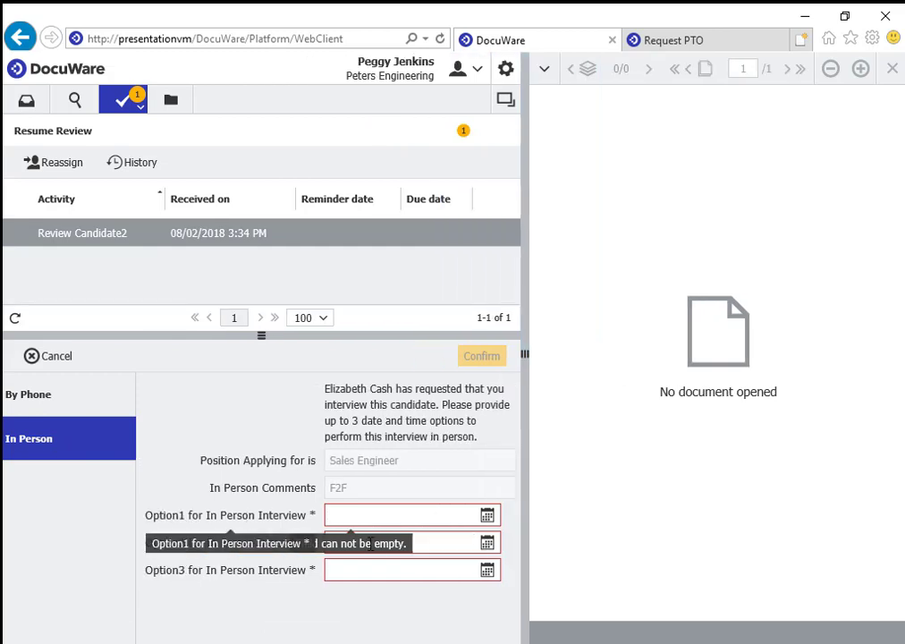
Propose three 08/06/2018 slots at 12:00, 2:00 and 4:00 AM and confirm.
left_click(488, 516)
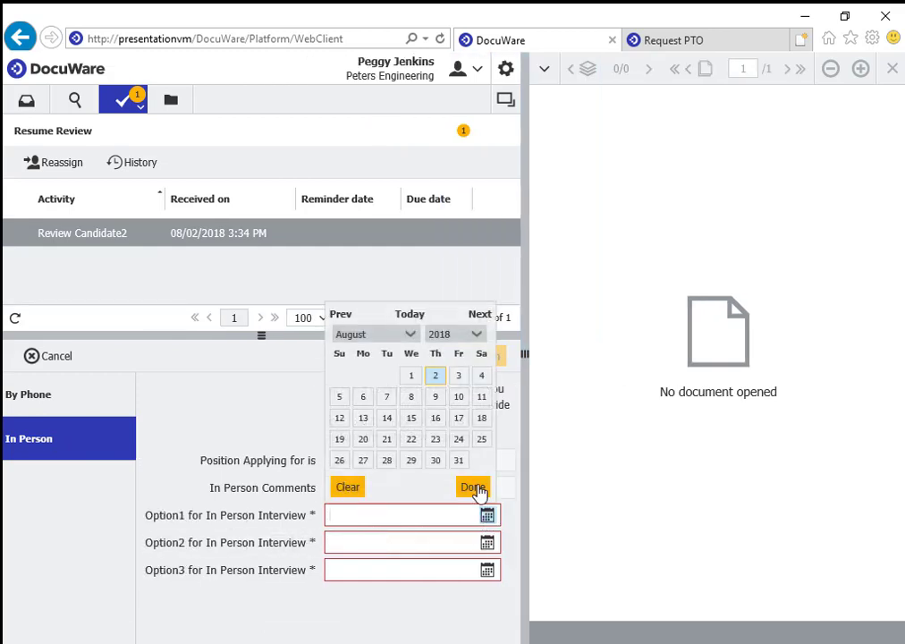
left_click(363, 396)
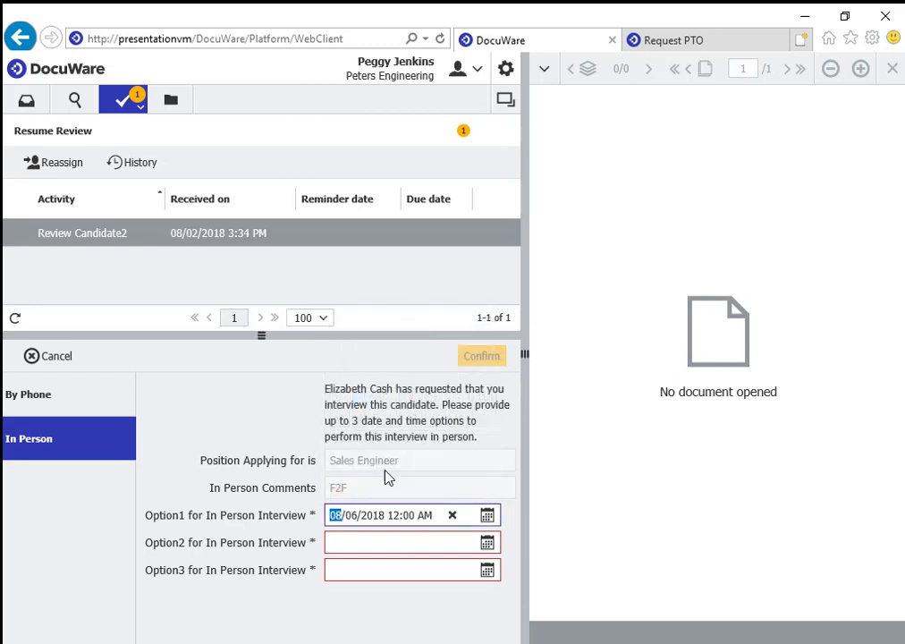
left_click(488, 545)
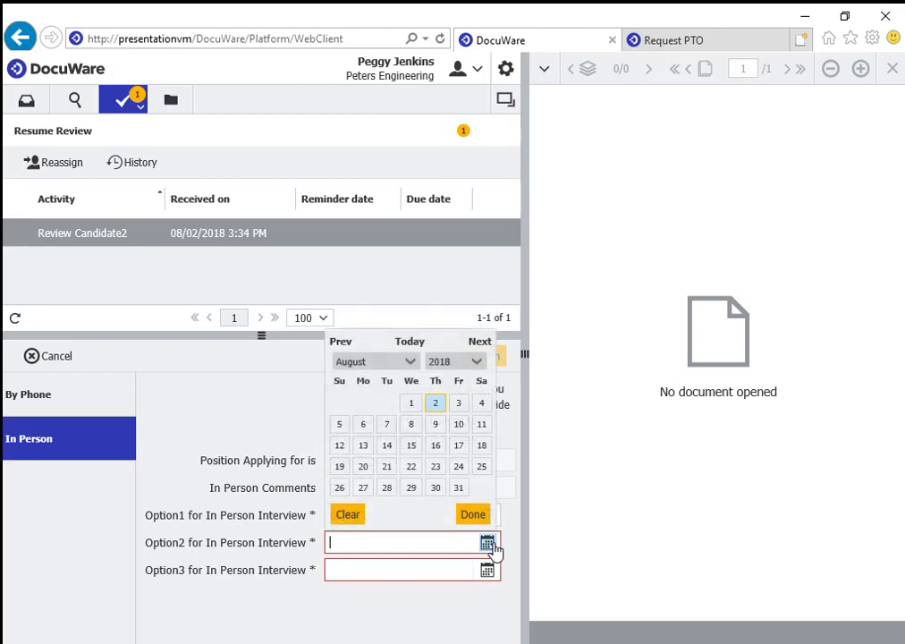
left_click(360, 426)
left_click(394, 543)
type("2018 2:00 AM")
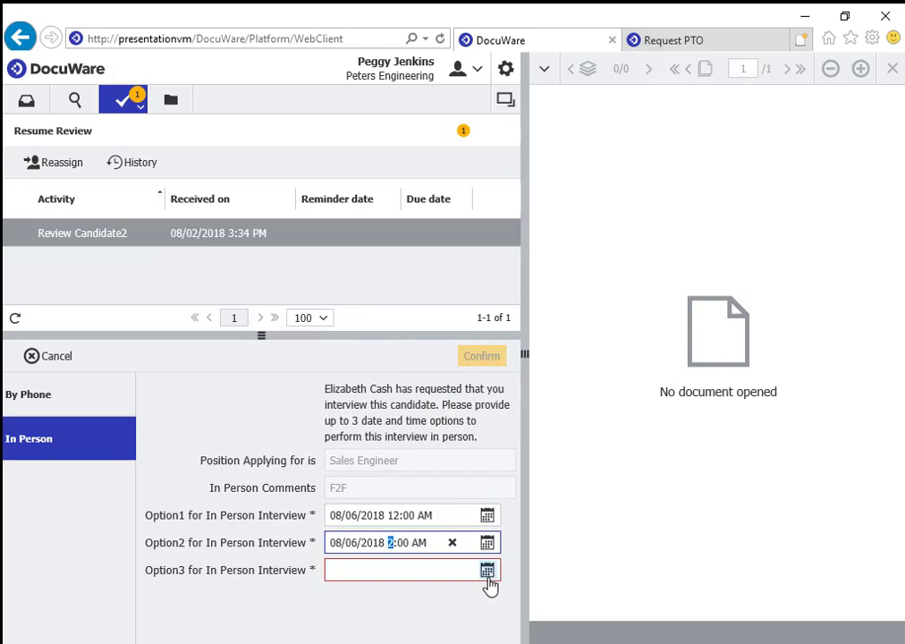
left_click(488, 570)
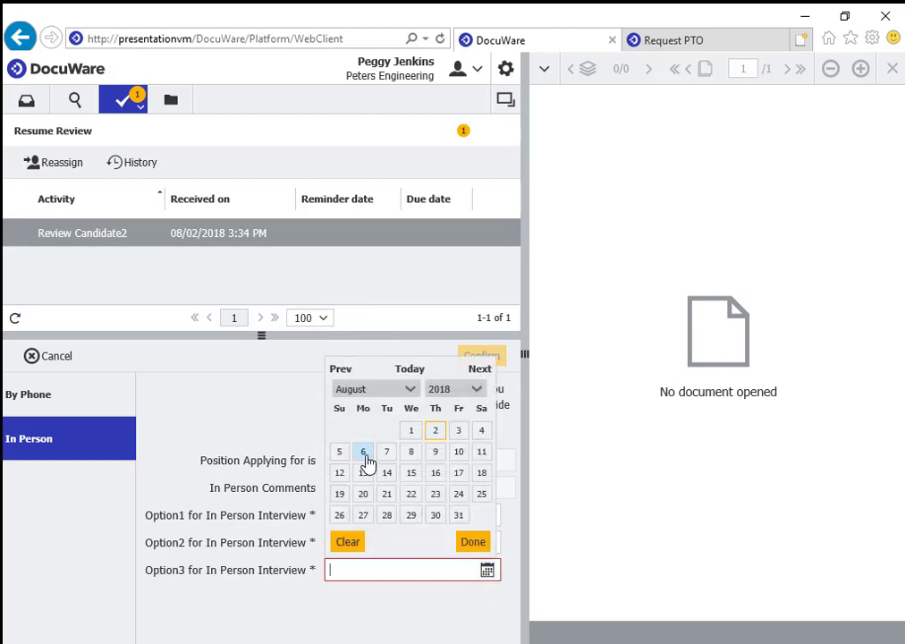
left_click(364, 454)
left_click(394, 570)
type("4:00 AM")
left_click(471, 359)
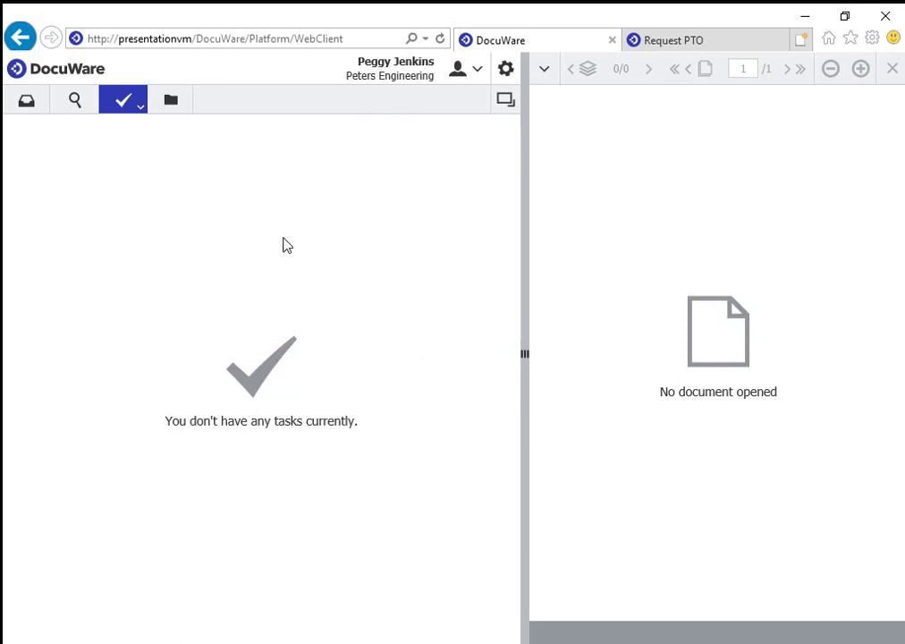
Switch Windows to the scheduling user's account.
key("super")
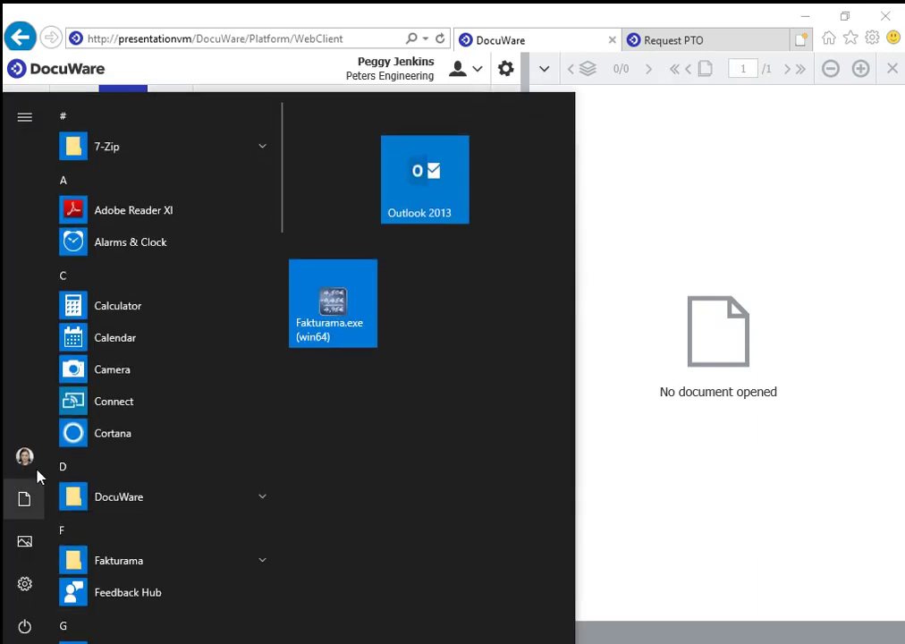
left_click(27, 458)
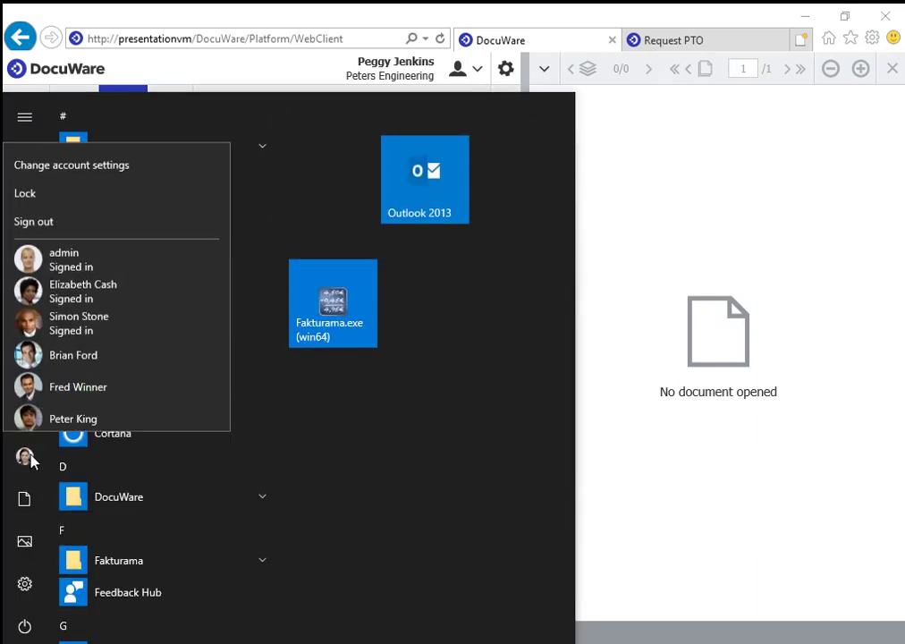
left_click(61, 327)
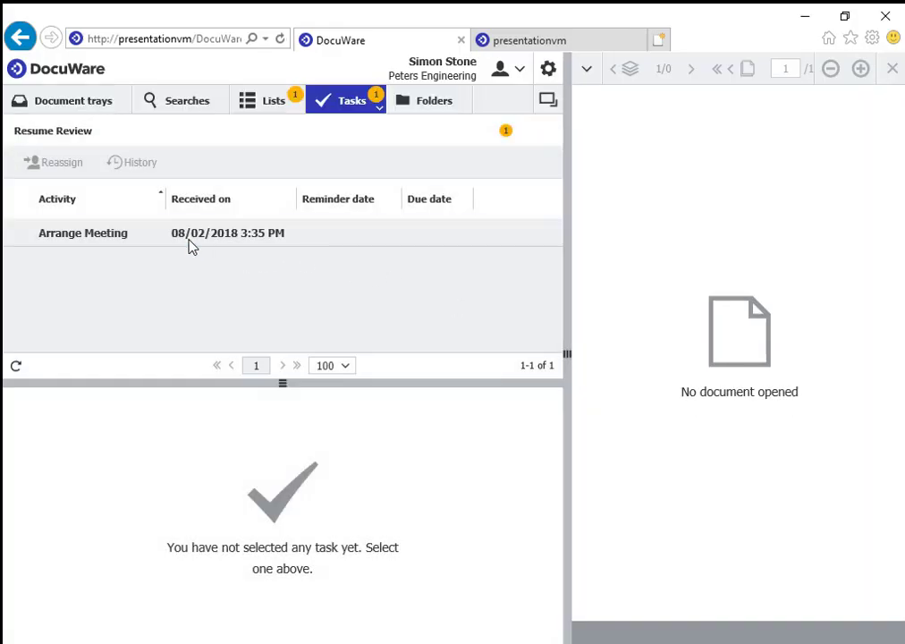
Set the Arrange Meeting agreed time to 08/06/2018 2:00 AM and confirm.
left_click(190, 240)
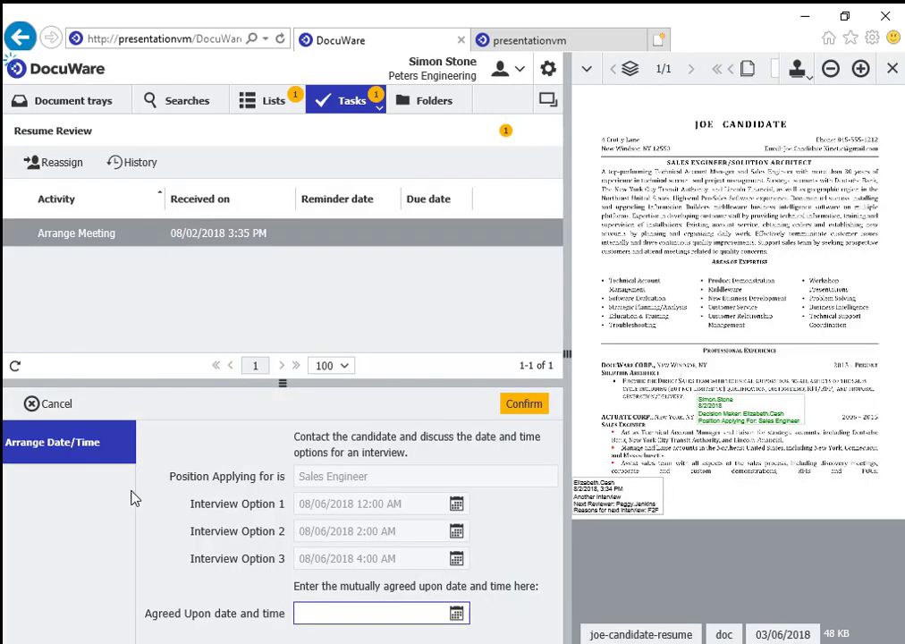
left_click(456, 612)
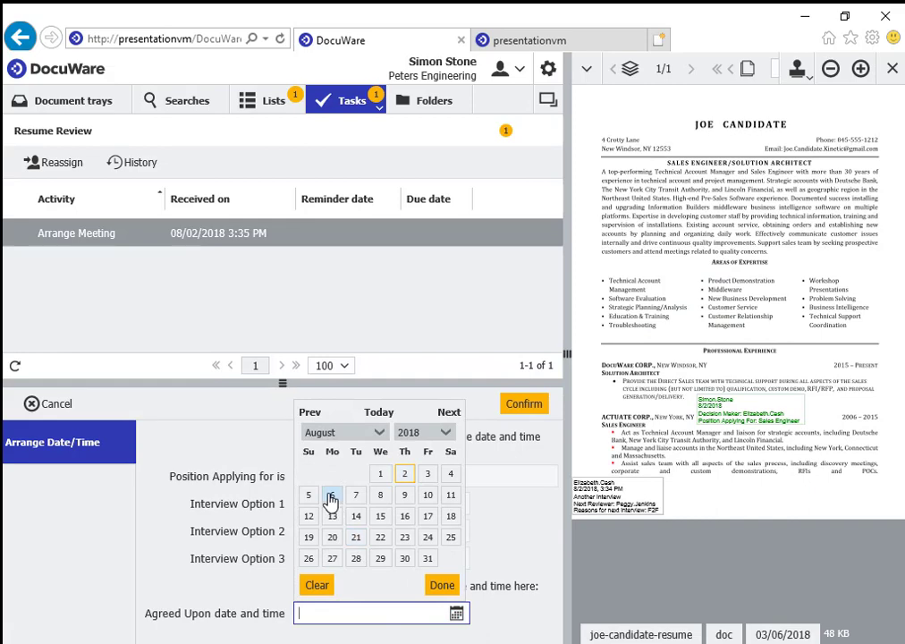
left_click(330, 497)
left_click(364, 617)
type("2")
left_click(533, 404)
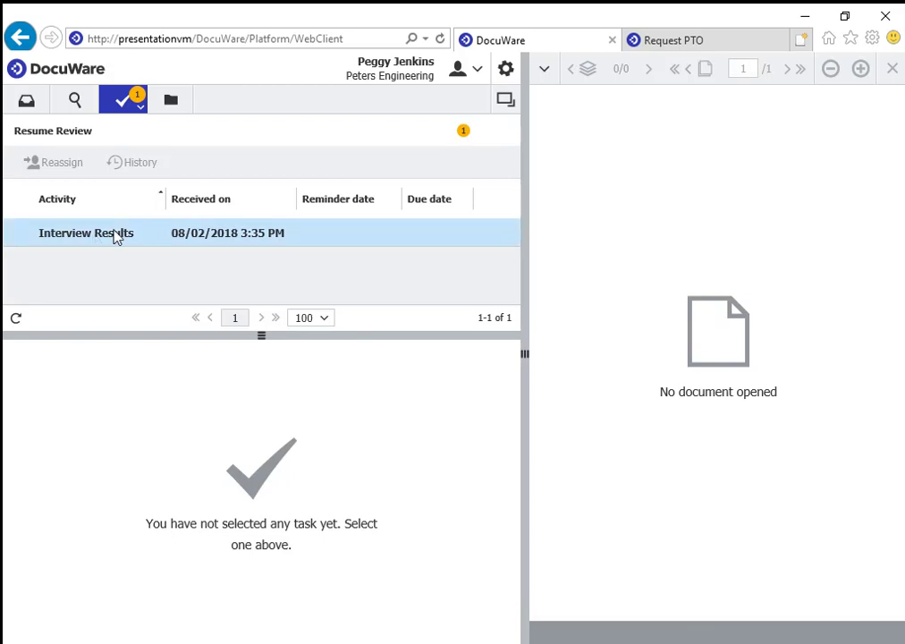
Confirm the Interview Results task as Recommend with the comment 'ok by me'.
left_click(115, 234)
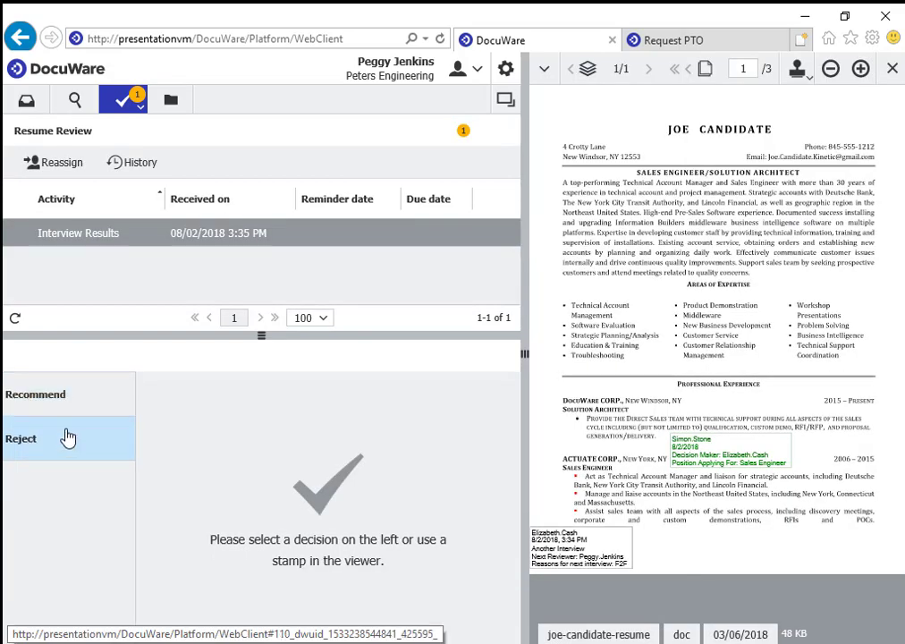
left_click(63, 409)
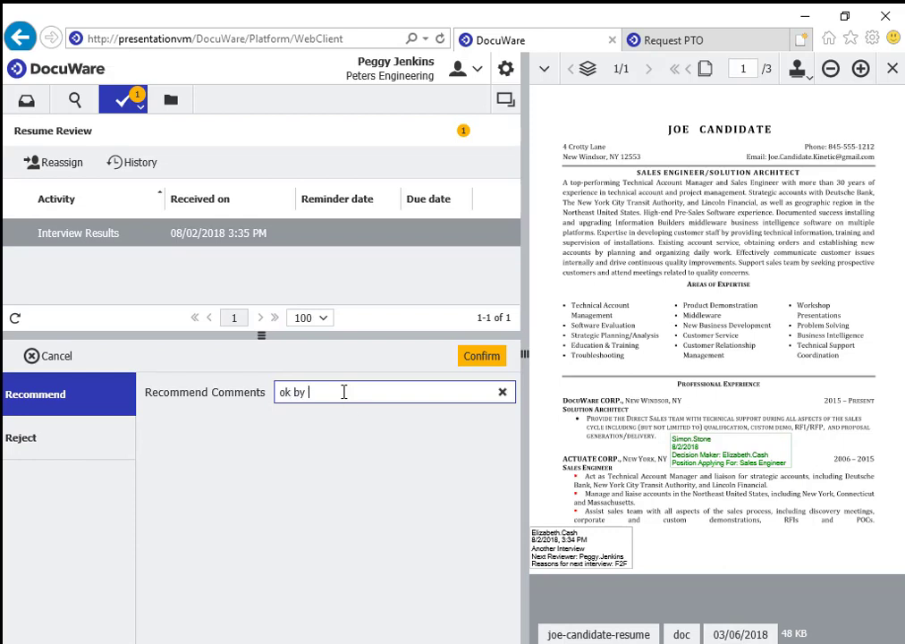
left_click(484, 358)
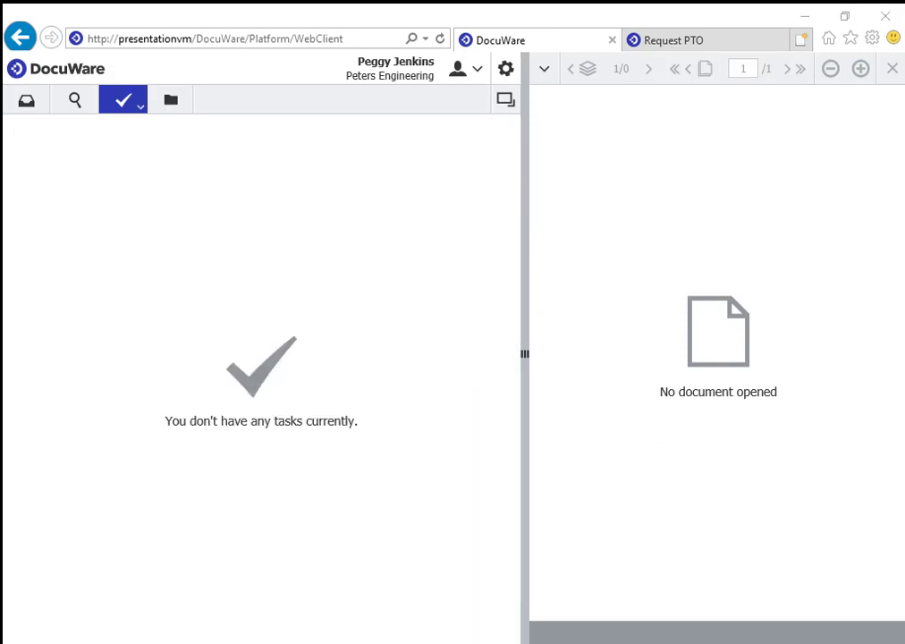
key("super")
Confirm the final Decide task as Hire with the comment 'good to go'.
left_click(25, 456)
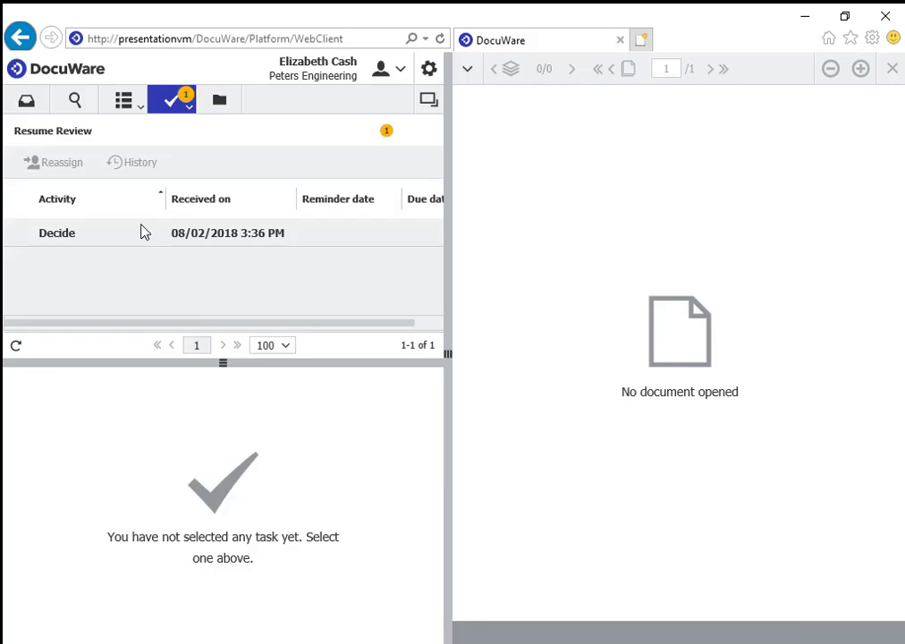
left_click(140, 233)
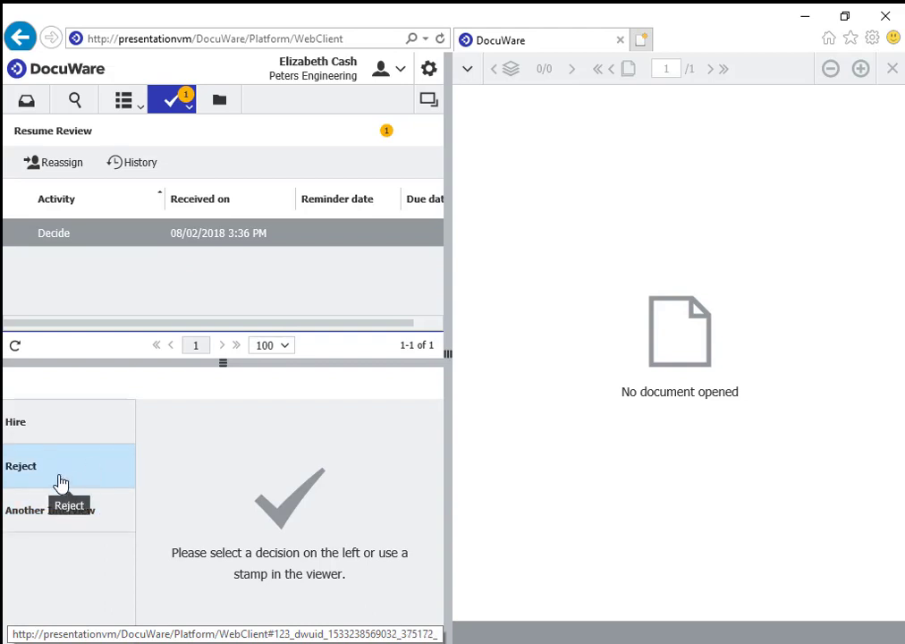
left_click(46, 422)
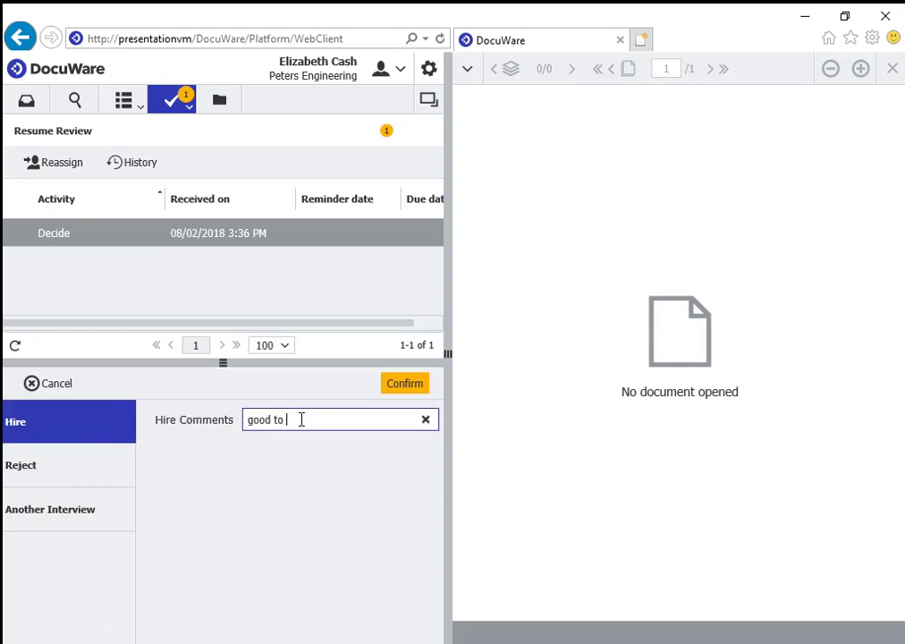
left_click(400, 386)
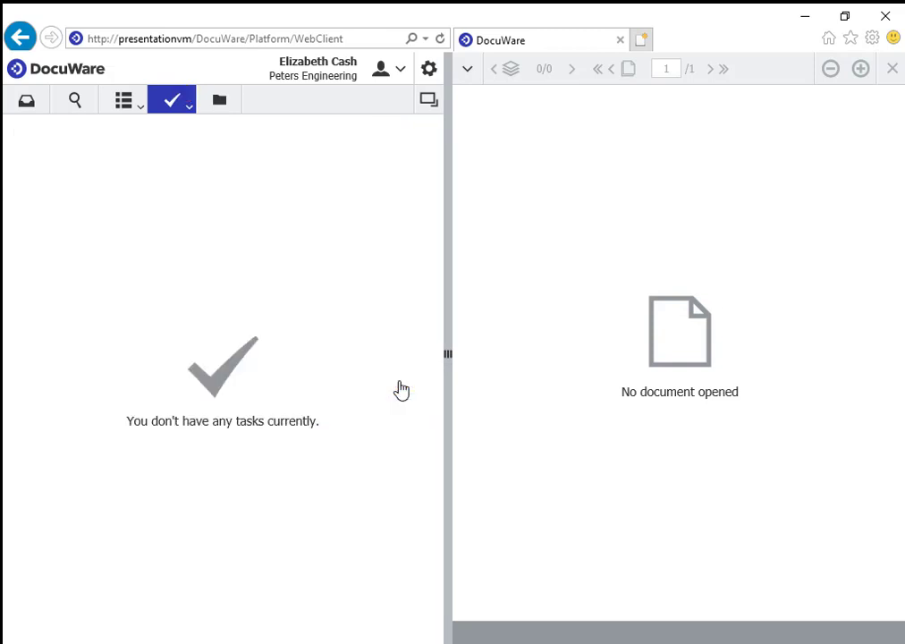
key("super")
left_click(25, 456)
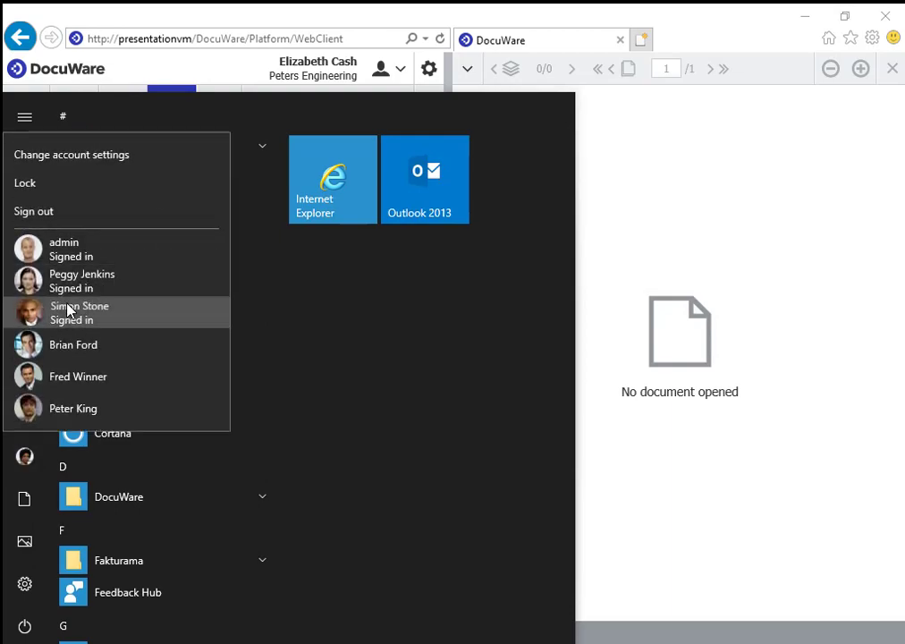
Sign in to the other user's Windows account and return to DocuWare.
left_click(67, 311)
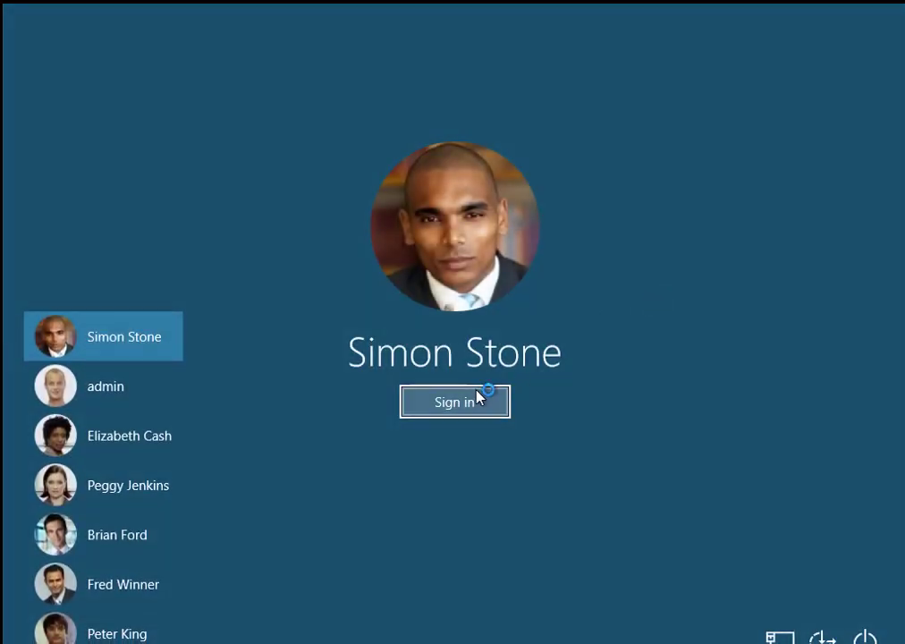
left_click(476, 398)
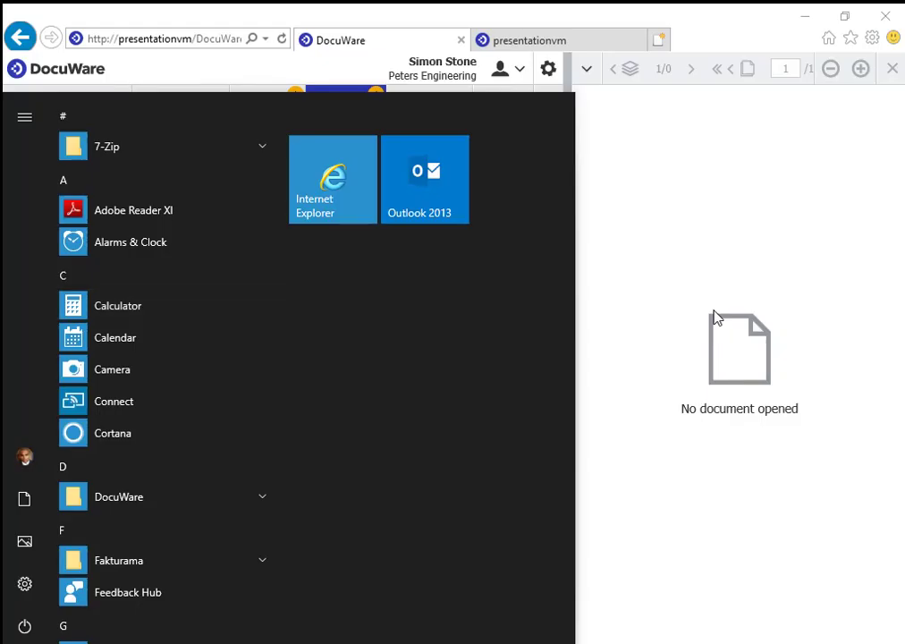
left_click(715, 318)
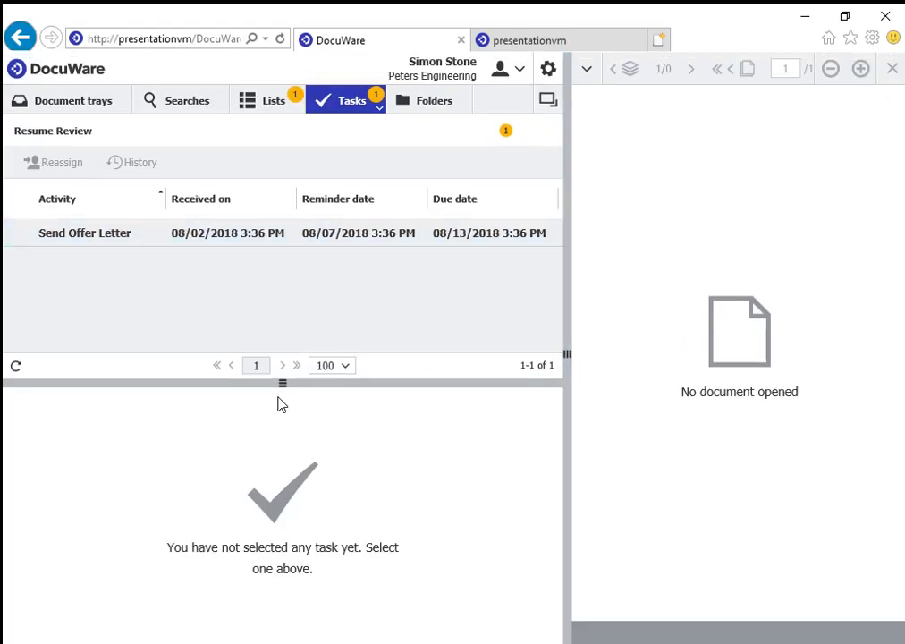
Confirm the Send Offer Letter task as Offer Letter Sent.
left_click(126, 243)
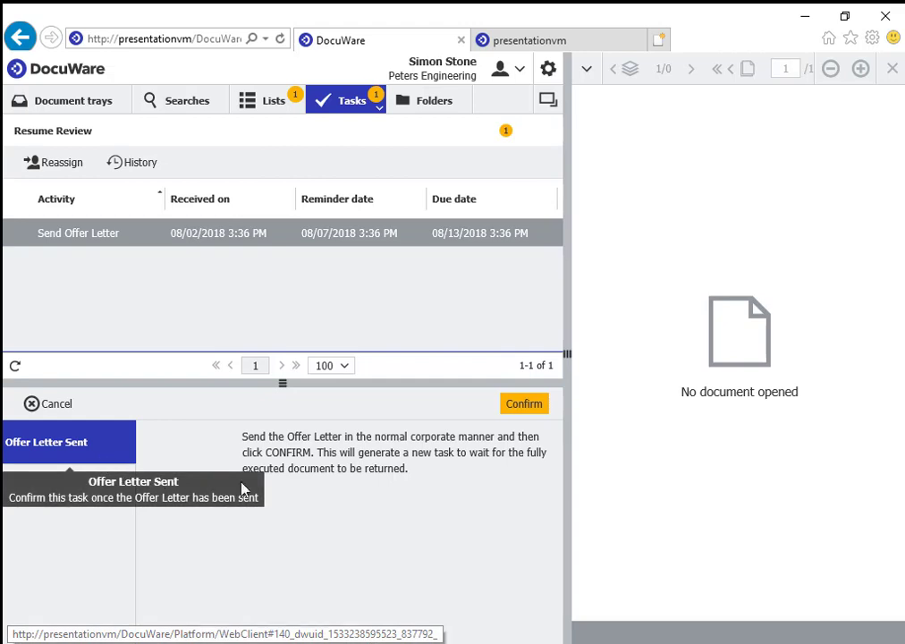
left_click_drag(567, 355, 481, 355)
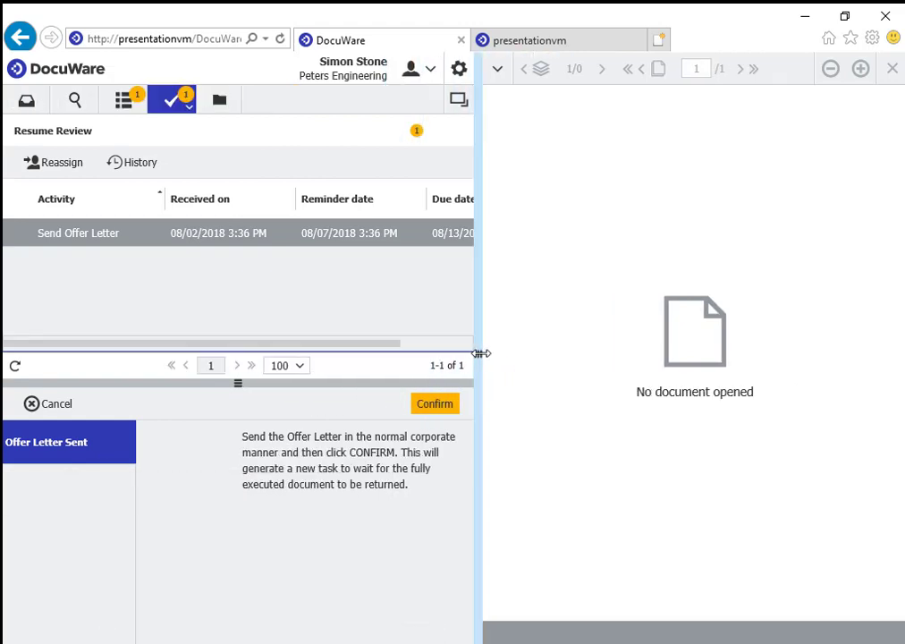
left_click(432, 410)
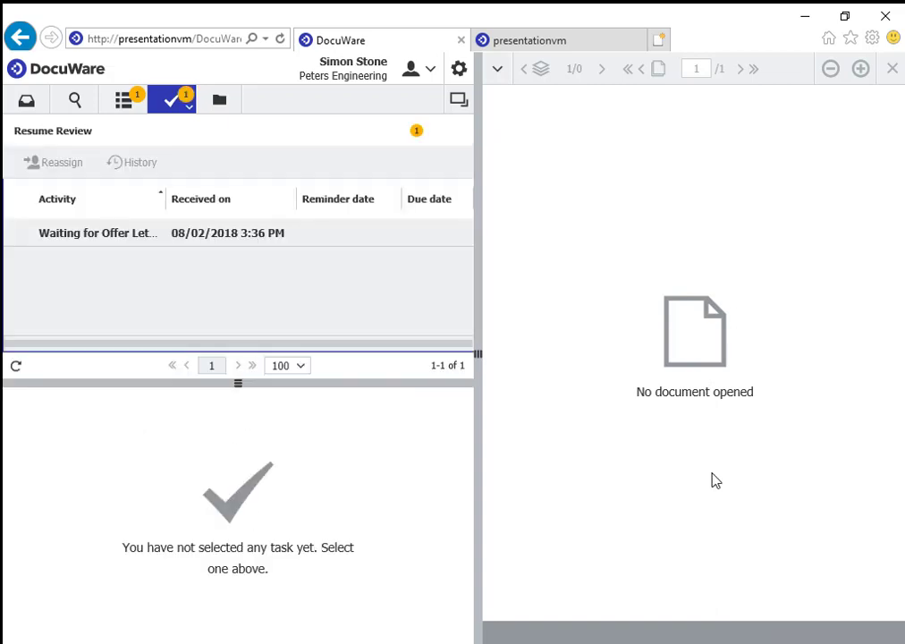
Enter start date 09/02/2018 on the Waiting for Offer Letter task and confirm it.
left_click(38, 240)
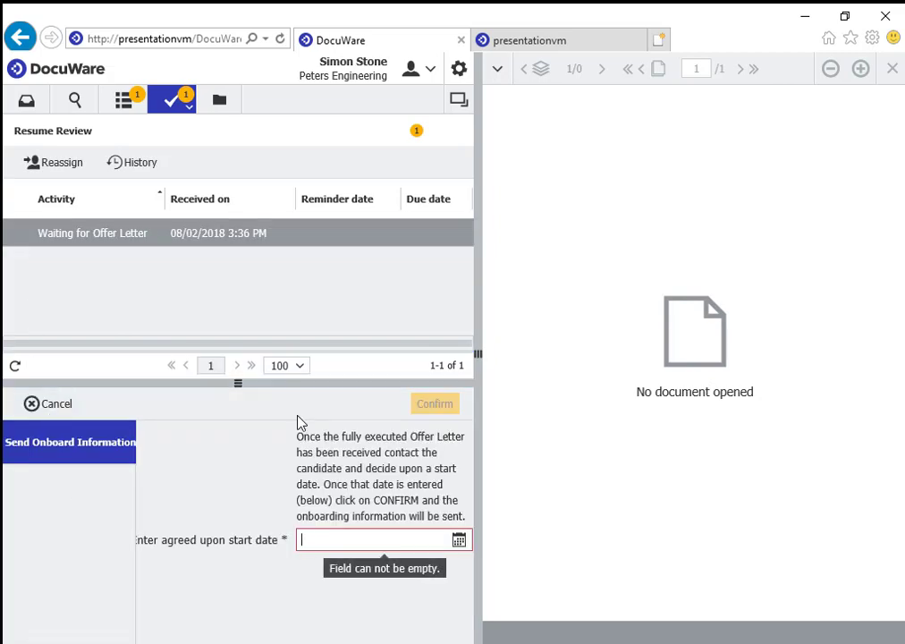
left_click_drag(475, 351, 521, 349)
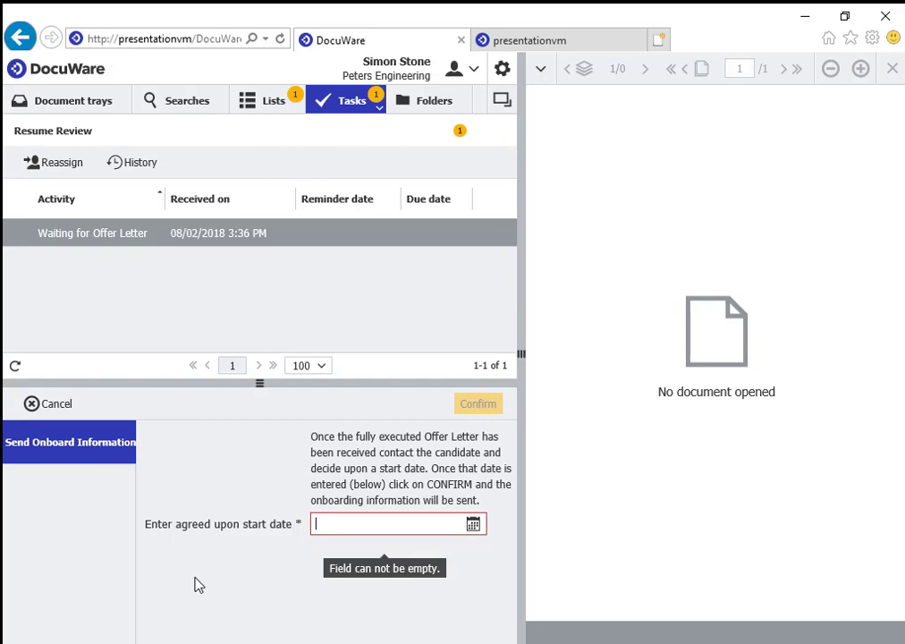
left_click(474, 525)
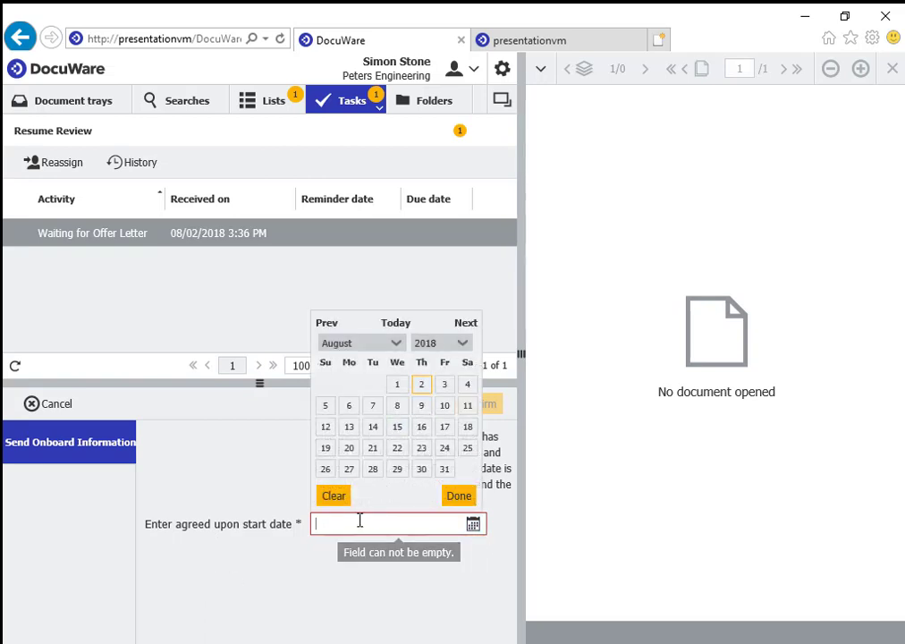
key("Page_Down")
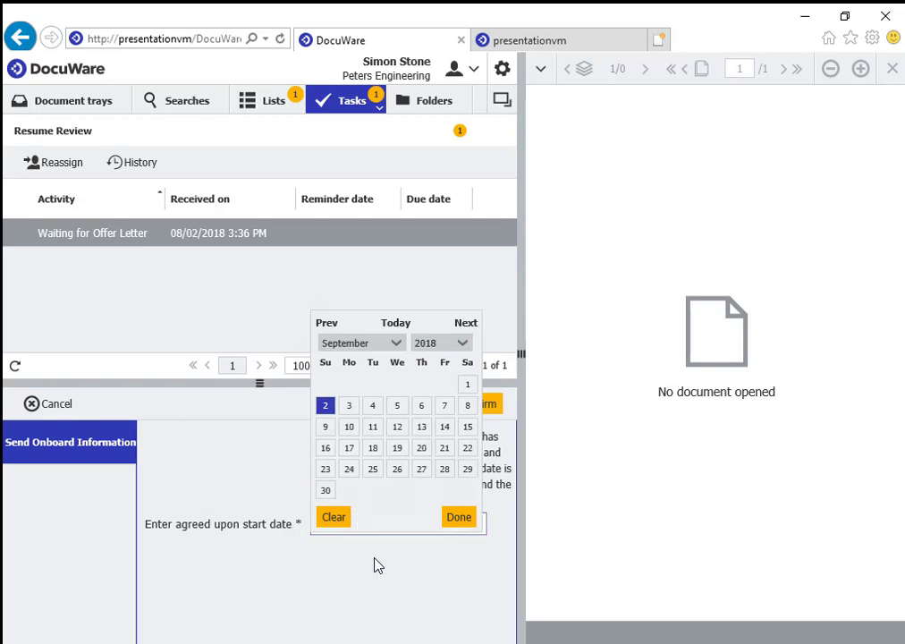
key("Return")
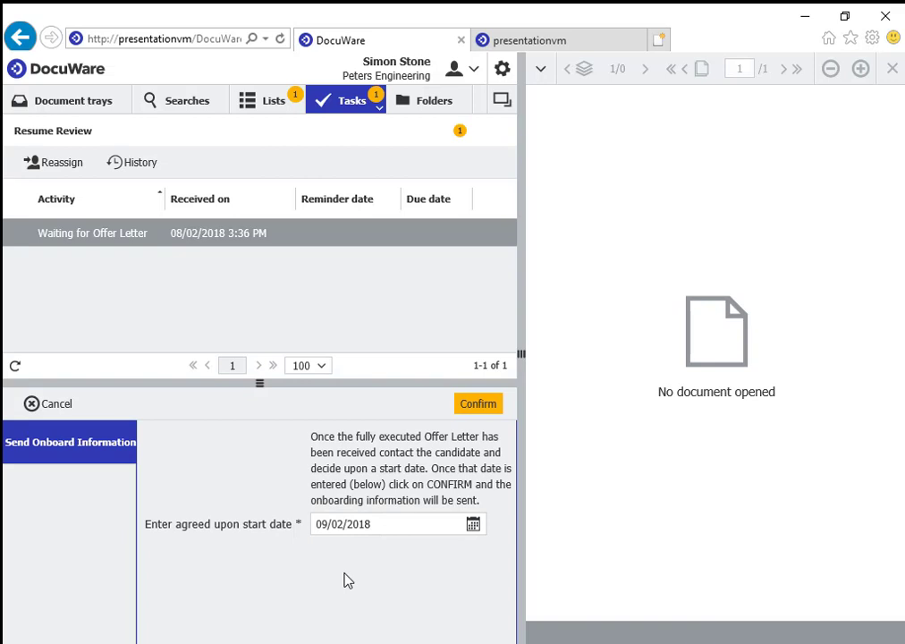
left_click(477, 405)
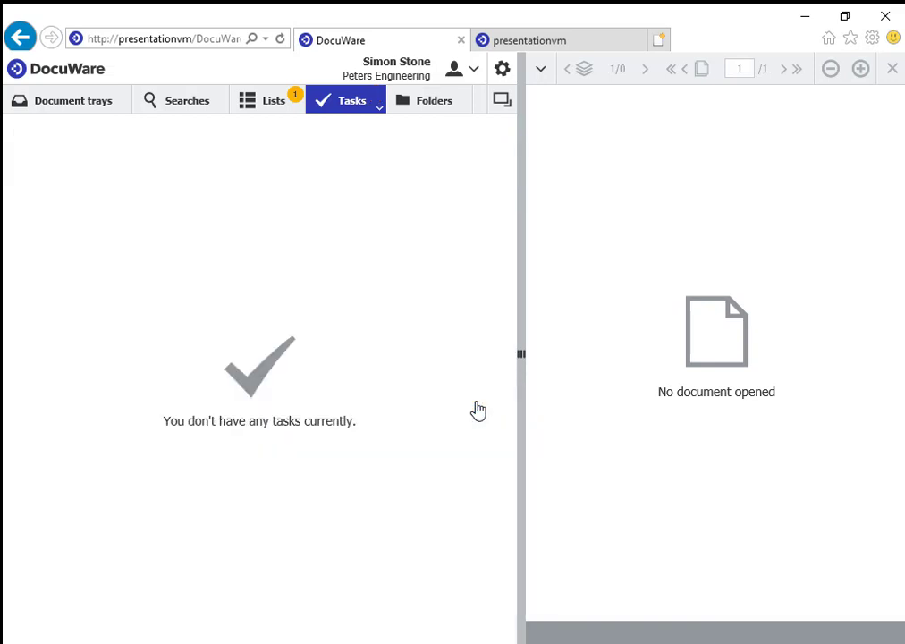
Open the New Hire Requisition from the Open Postings Finance list and widen the viewer.
left_click(274, 101)
double_click(145, 235)
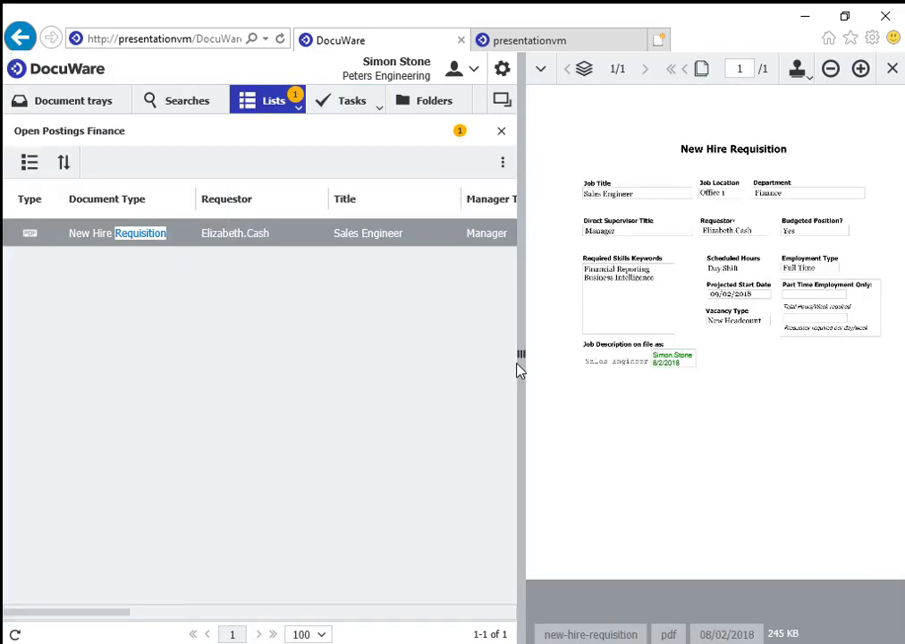
left_click_drag(521, 355, 420, 356)
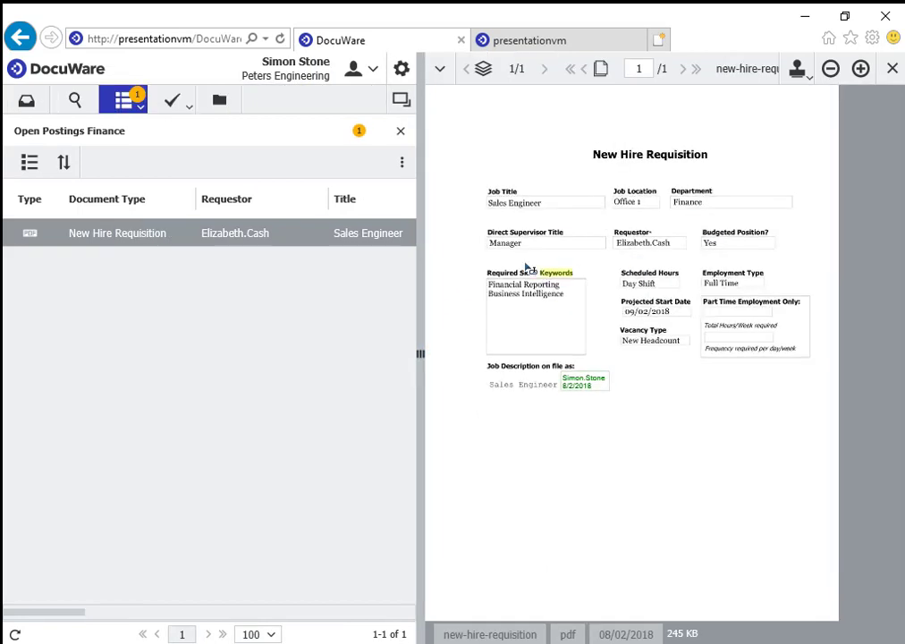
Apply a Position Filled stamp with the new hire's first and last name and start date 09/02/2018 at the form's top-left.
left_click(800, 72)
left_click(807, 98)
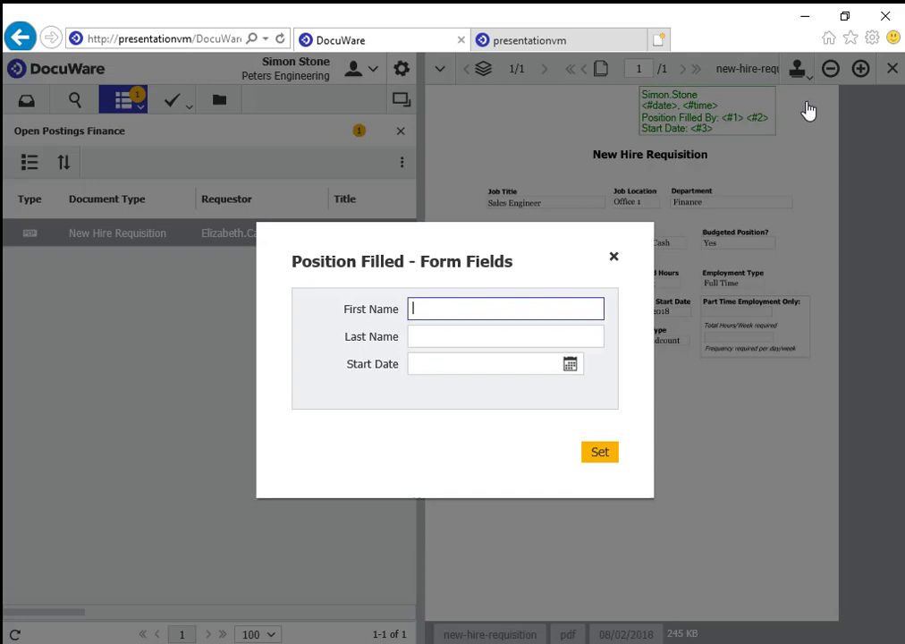
type("Joe")
key("Tab")
type("Candidate")
key("Tab")
type("09/02/2018")
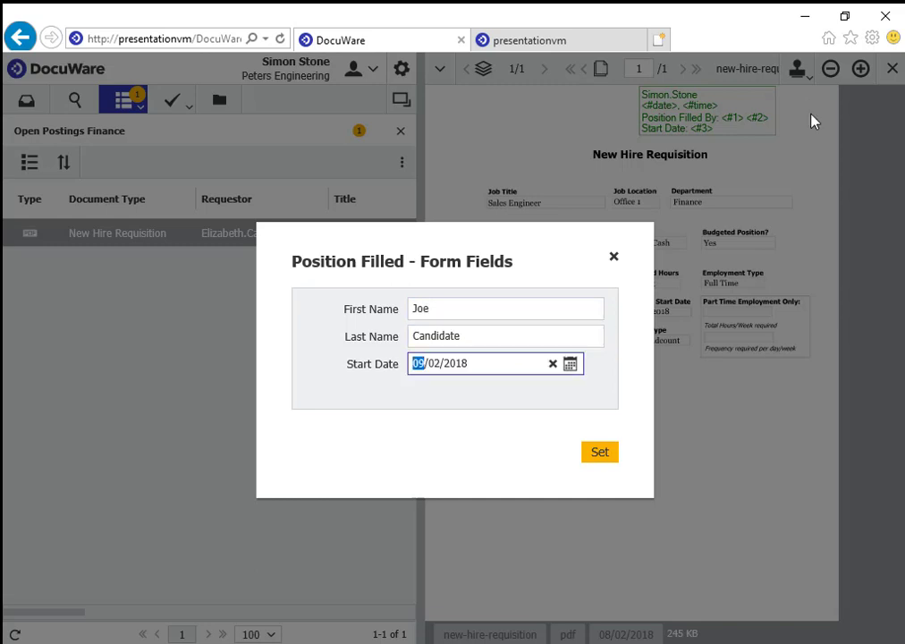
left_click(512, 396)
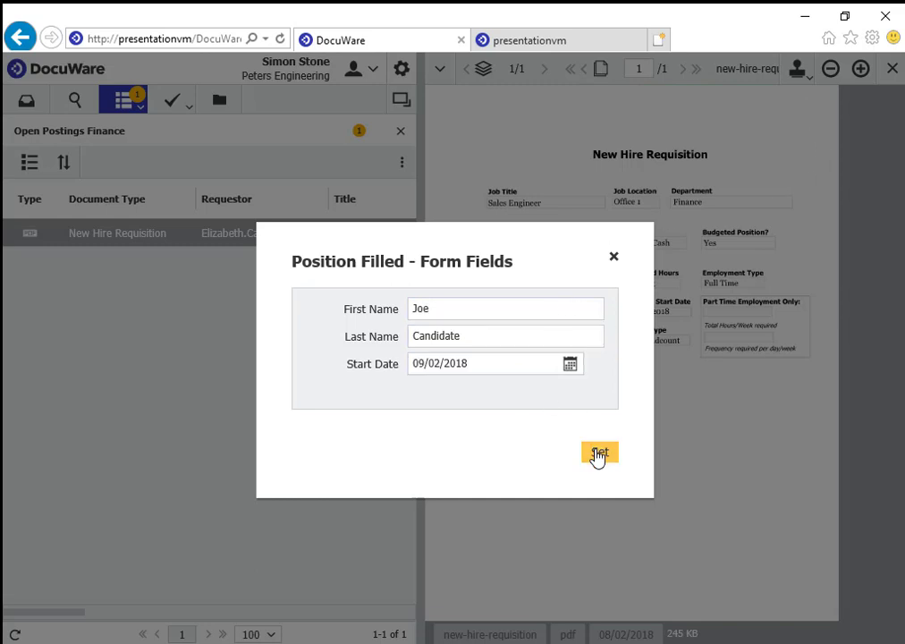
left_click(597, 453)
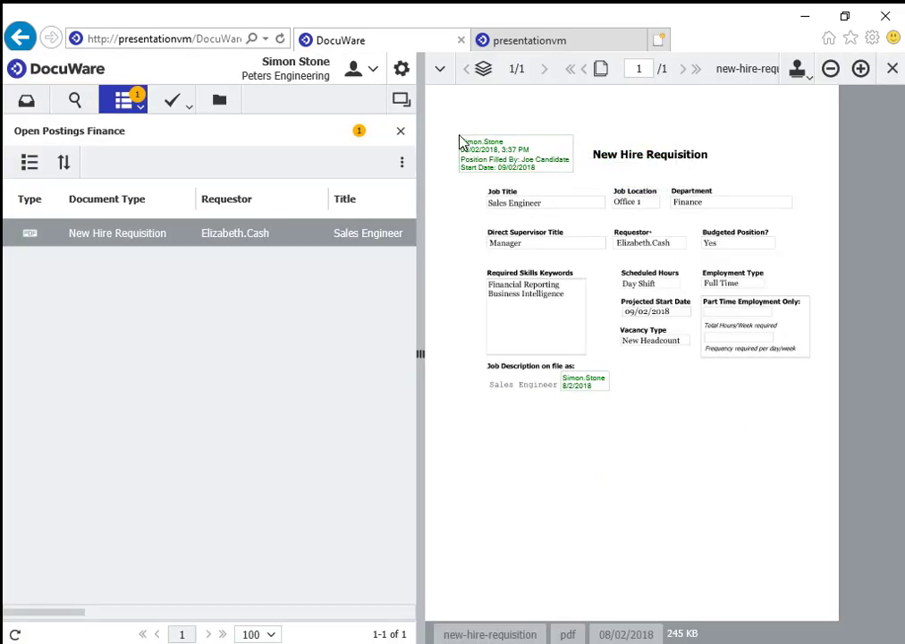
left_click(460, 136)
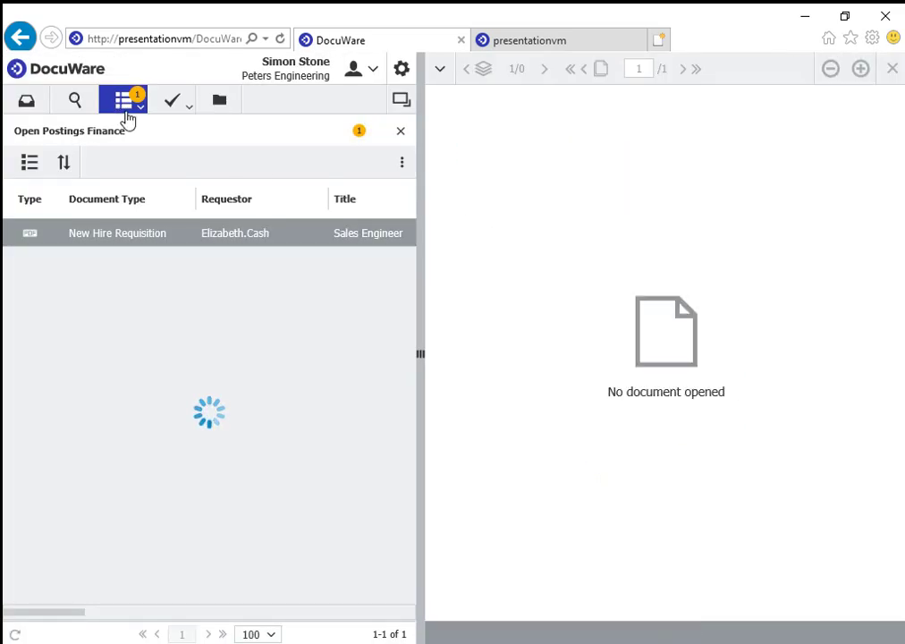